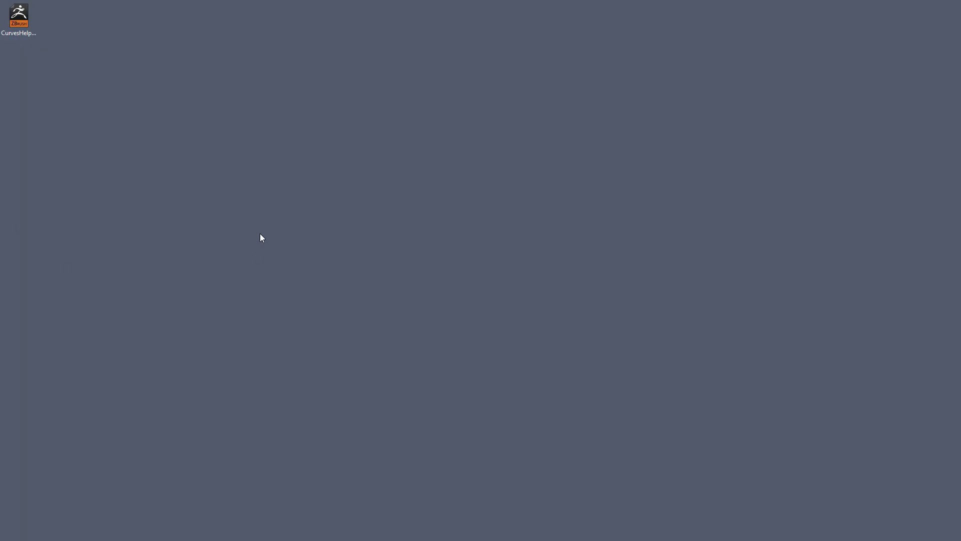
- Open the ZPlugs64 folder inside the ZStartup folder of the ZBrush 2020 installation
{"action": "left_click", "coordinate": [22, 23]}
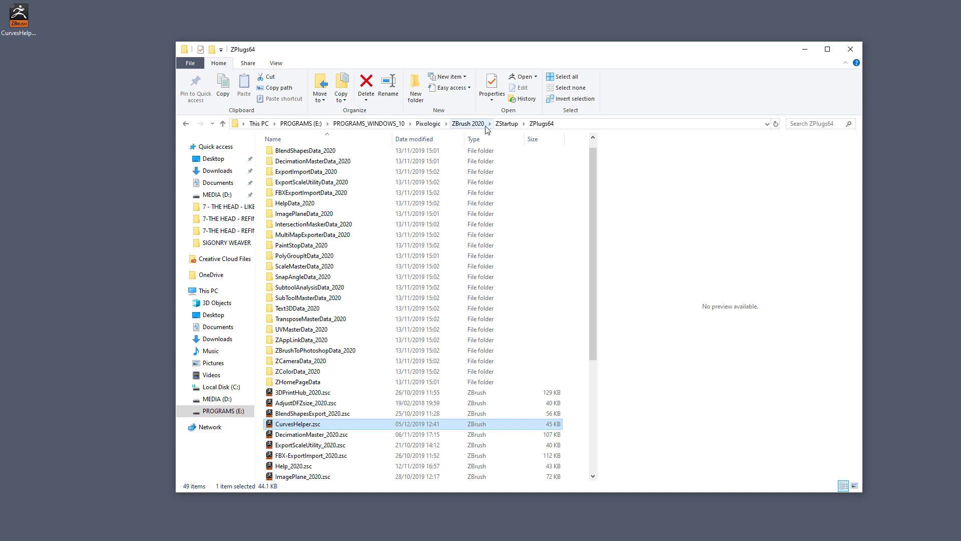
{"action": "left_click", "coordinate": [468, 123]}
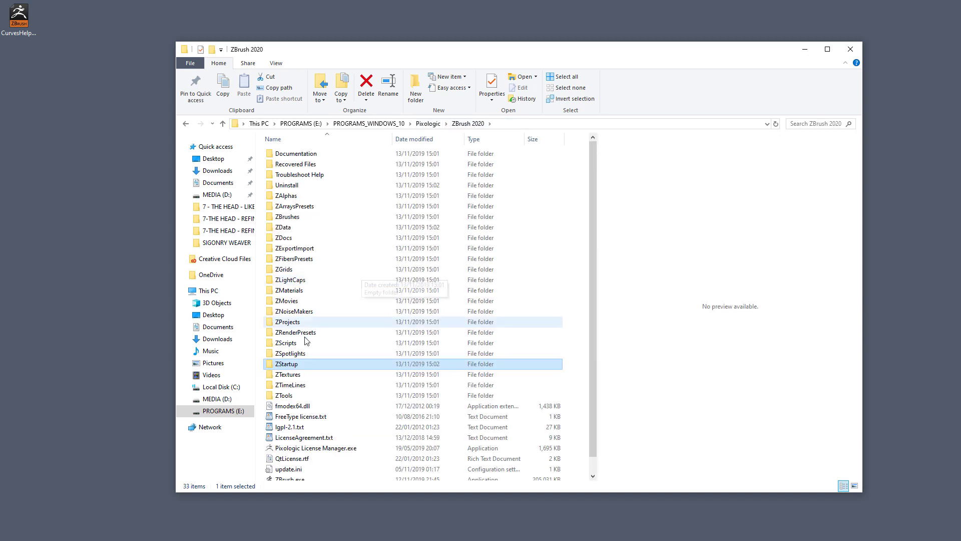
{"action": "double_click", "coordinate": [291, 364]}
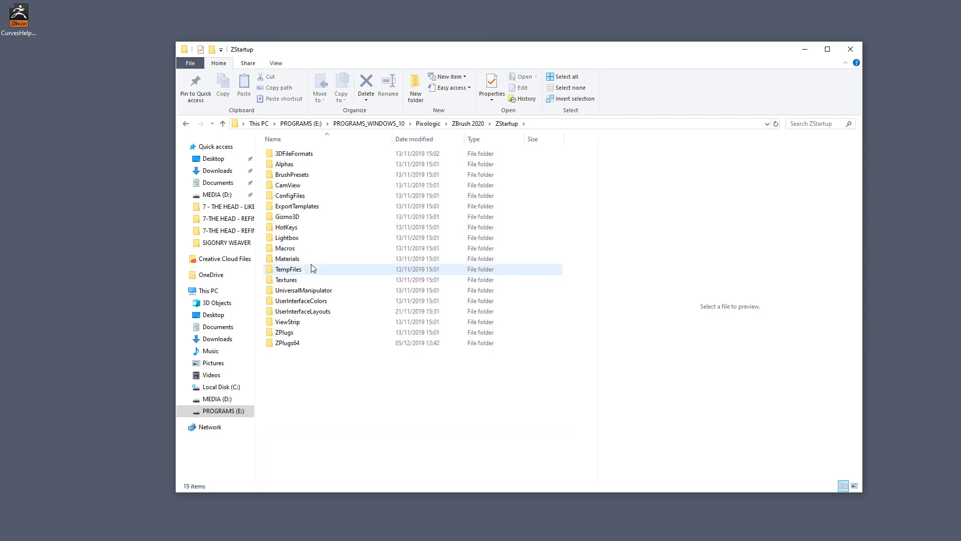
{"action": "double_click", "coordinate": [284, 345]}
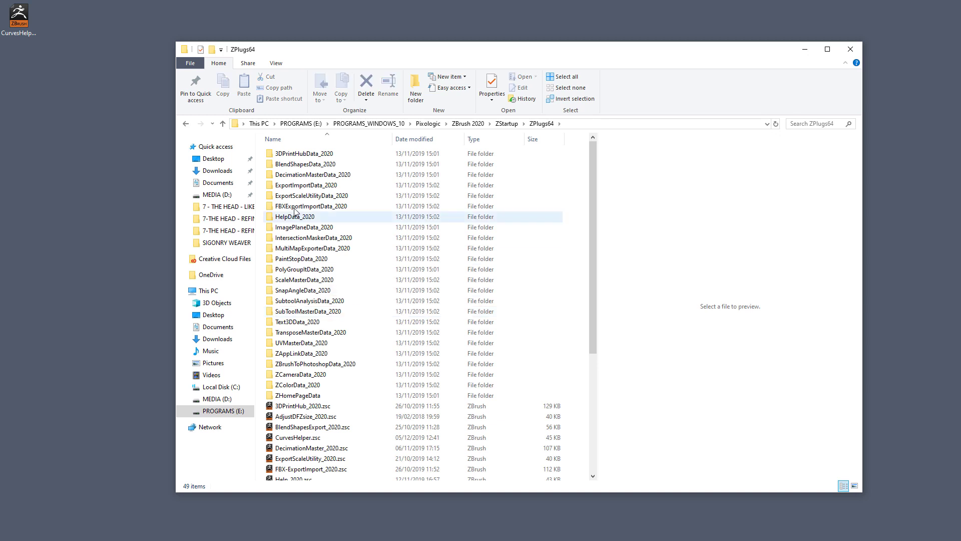
- Place the CurvesHelper plugin file from the desktop in the ZPlugs64 folder
{"action": "left_click_drag", "start_coordinate": [591, 300], "coordinate": [571, 431]}
{"action": "left_click_drag", "start_coordinate": [18, 20], "coordinate": [370, 323]}
{"action": "left_click", "coordinate": [420, 213]}
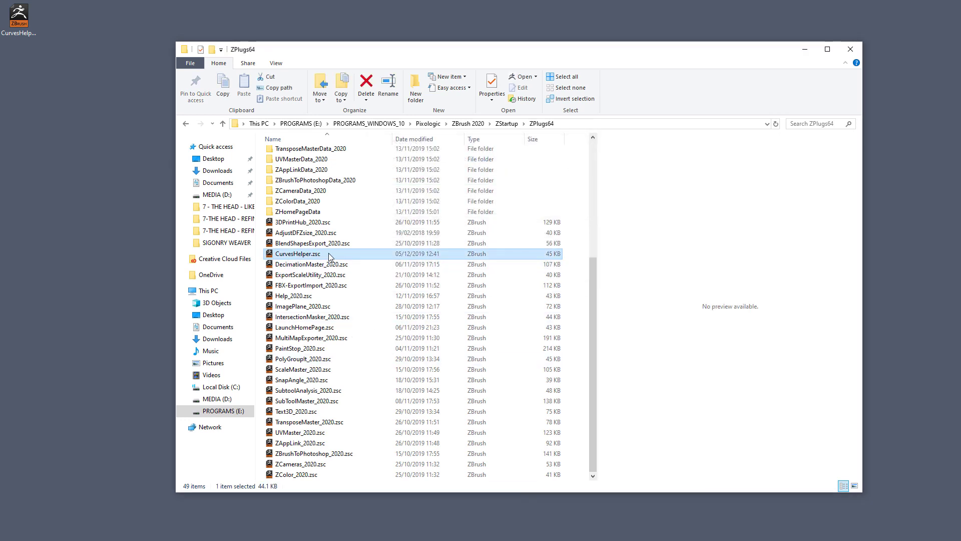
{"action": "left_click", "coordinate": [19, 19]}
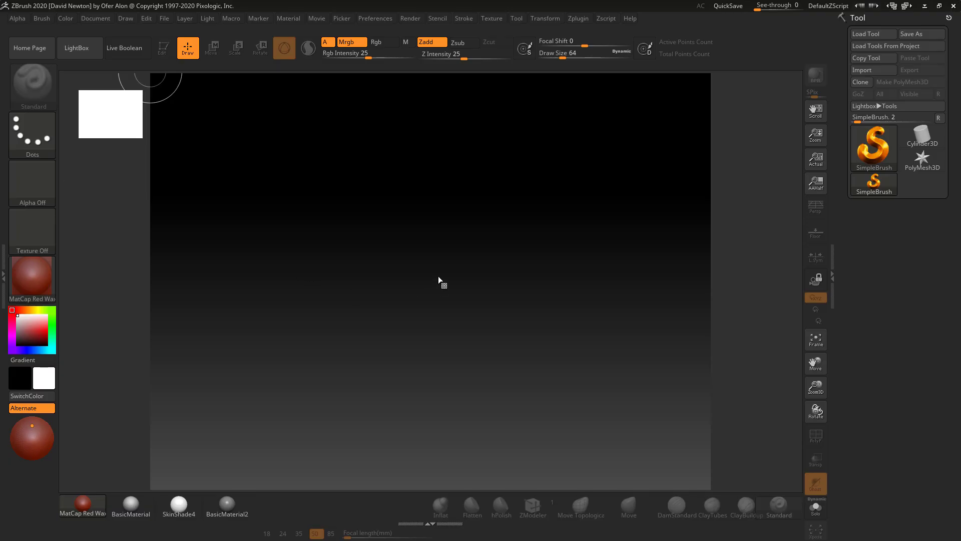
- In ZBrush, examine the Curves Helper plugin's Copy ZSphere Chain and Create Curve commands
{"action": "left_click", "coordinate": [578, 19]}
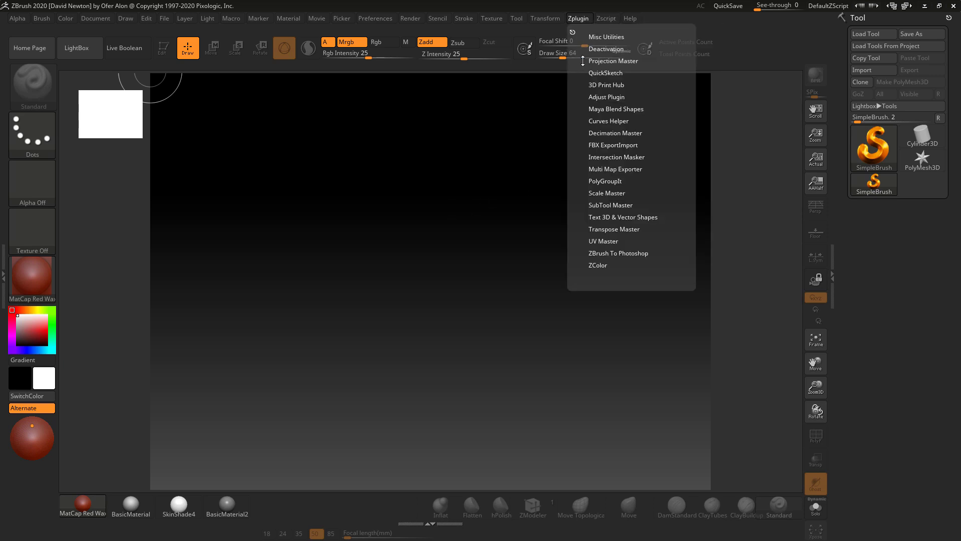
{"action": "left_click", "coordinate": [598, 121]}
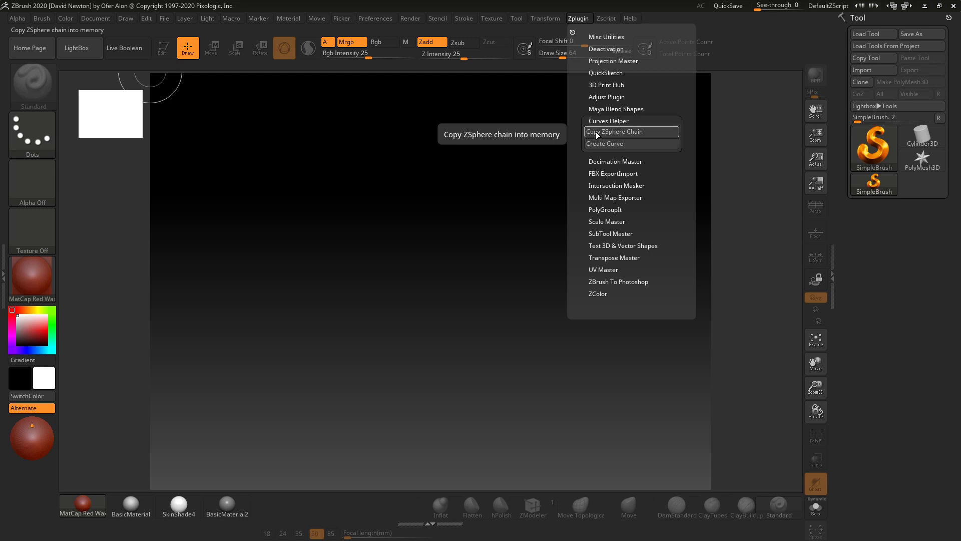
{"action": "left_click", "coordinate": [617, 144]}
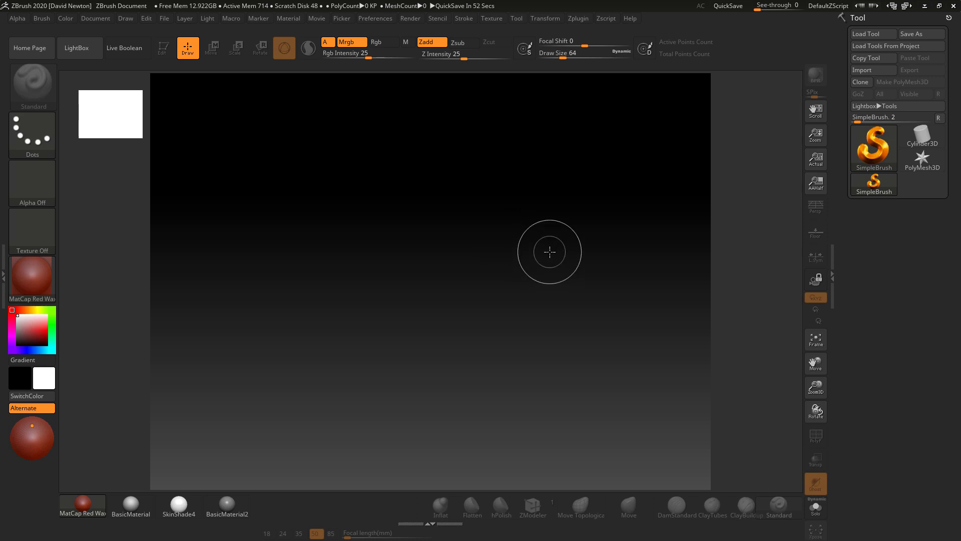
- Draw a ZSphere on the canvas and put it into Edit mode
{"action": "left_click", "coordinate": [874, 144]}
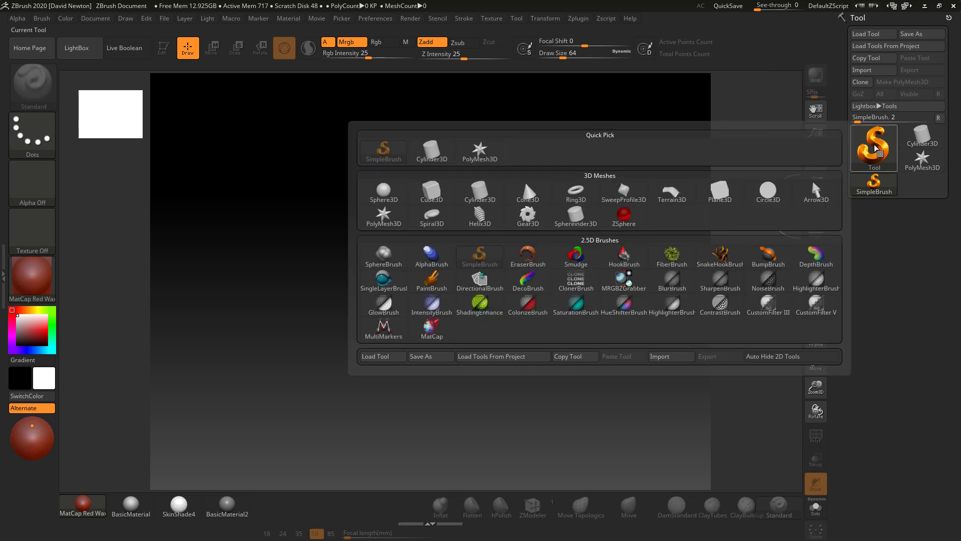
{"action": "left_click", "coordinate": [624, 215]}
{"action": "left_click_drag", "start_coordinate": [391, 259], "coordinate": [415, 399]}
{"action": "key", "text": "t"}
{"action": "right_click_drag", "start_coordinate": [552, 357], "coordinate": [533, 345], "text": "ctrl"}
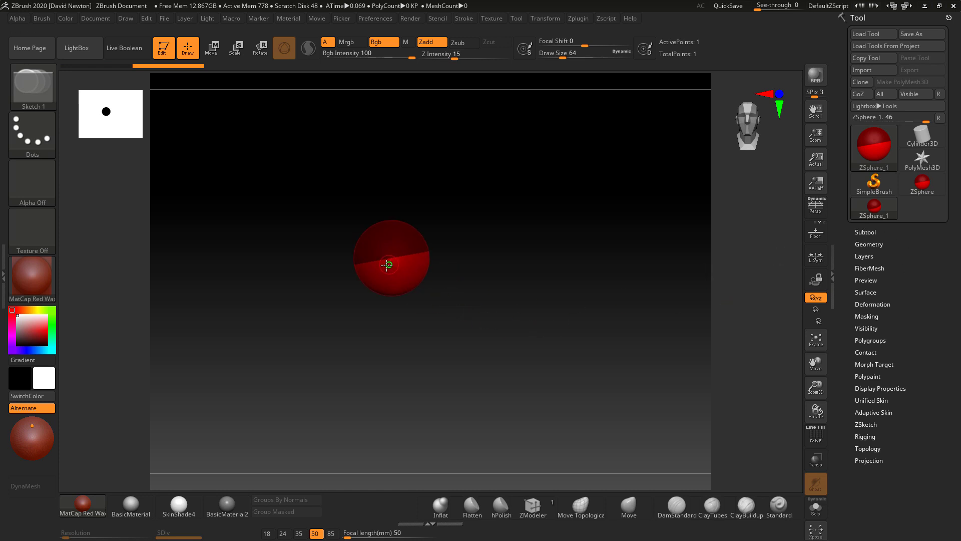
- Append a Cube3D as a second subtool to the ZSphere
{"action": "left_click", "coordinate": [867, 233]}
{"action": "scroll", "coordinate": [956, 350], "scroll_direction": "down", "scroll_amount": 5}
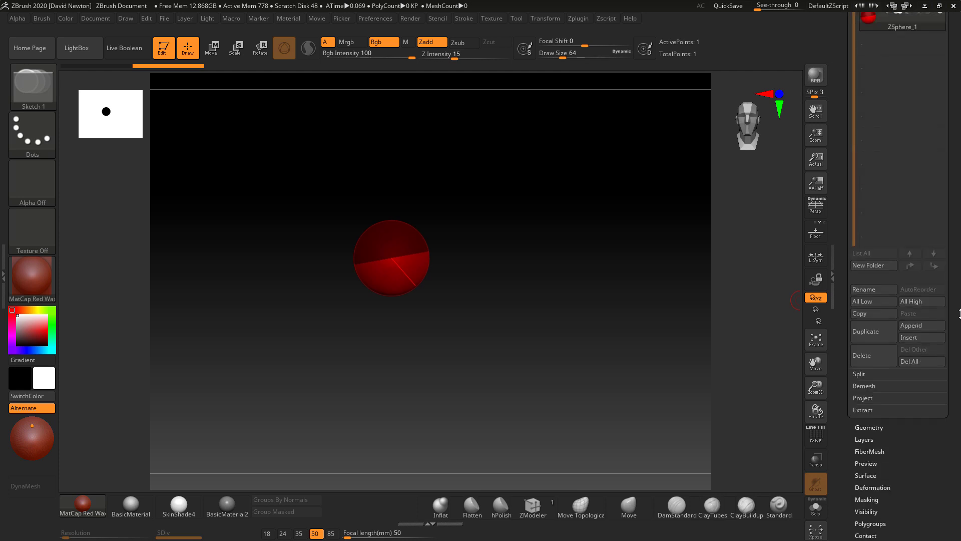
{"action": "left_click", "coordinate": [910, 325]}
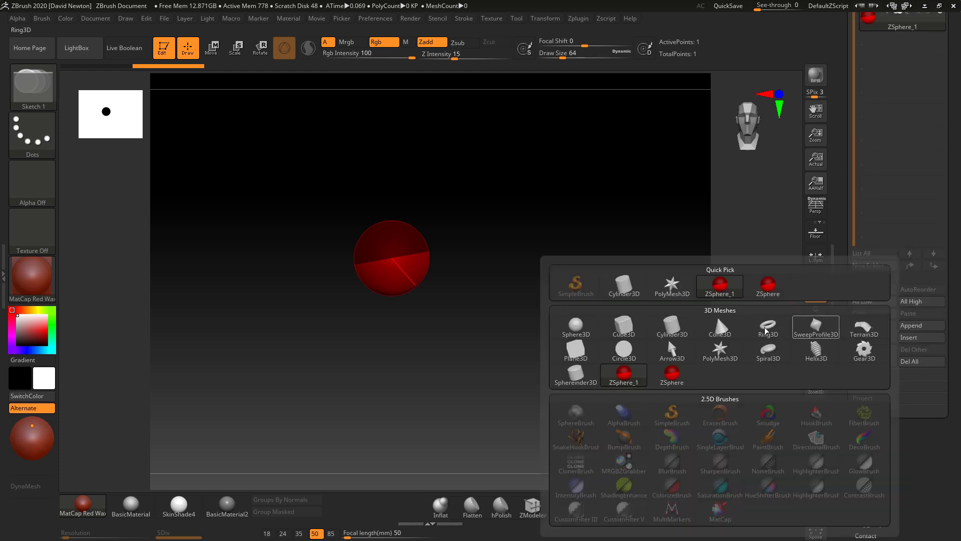
{"action": "left_click", "coordinate": [624, 345]}
{"action": "scroll", "coordinate": [896, 210], "scroll_direction": "up", "scroll_amount": 5}
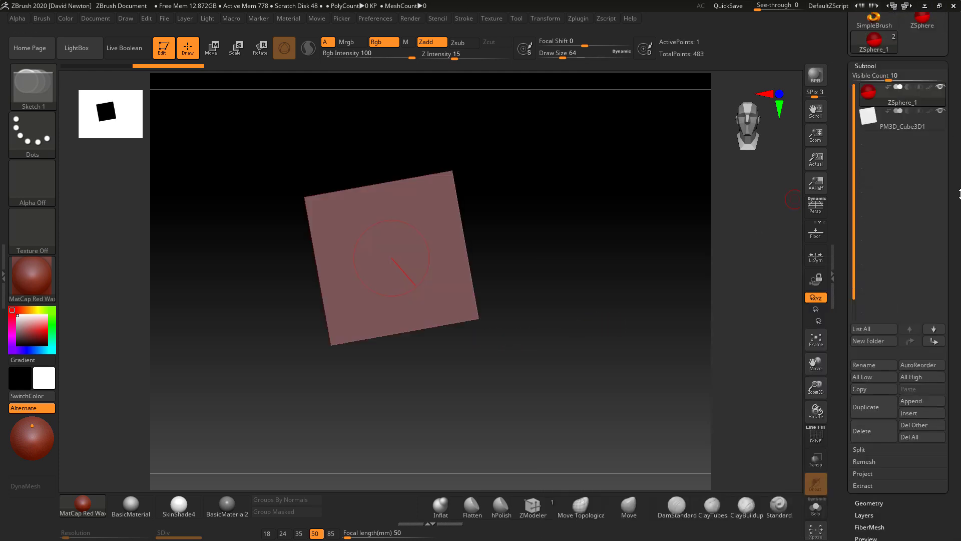
- Flatten the appended cube along Y and stretch it along Z into a long thin slab
{"action": "left_click", "coordinate": [875, 239]}
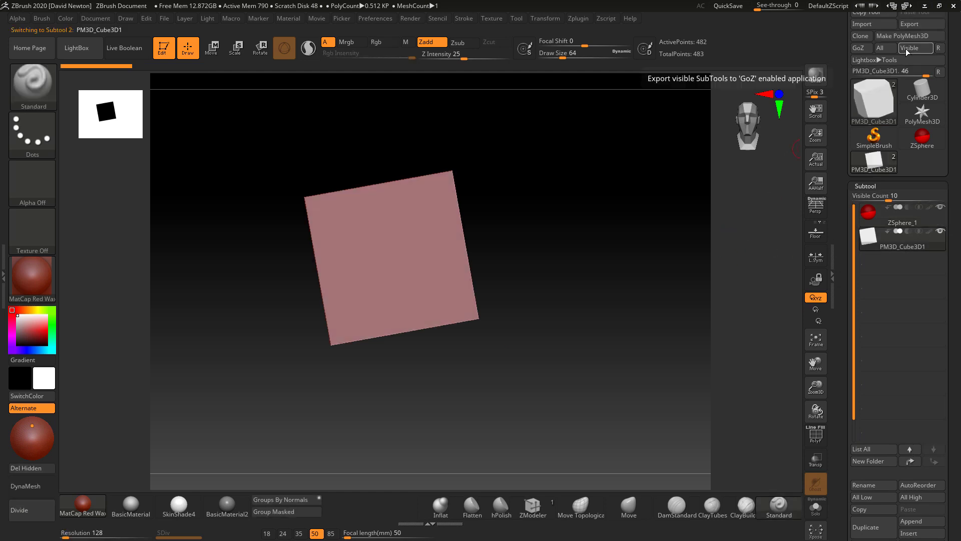
{"action": "left_click_drag", "start_coordinate": [614, 268], "coordinate": [556, 269], "text": "alt"}
{"action": "left_click", "coordinate": [236, 47]}
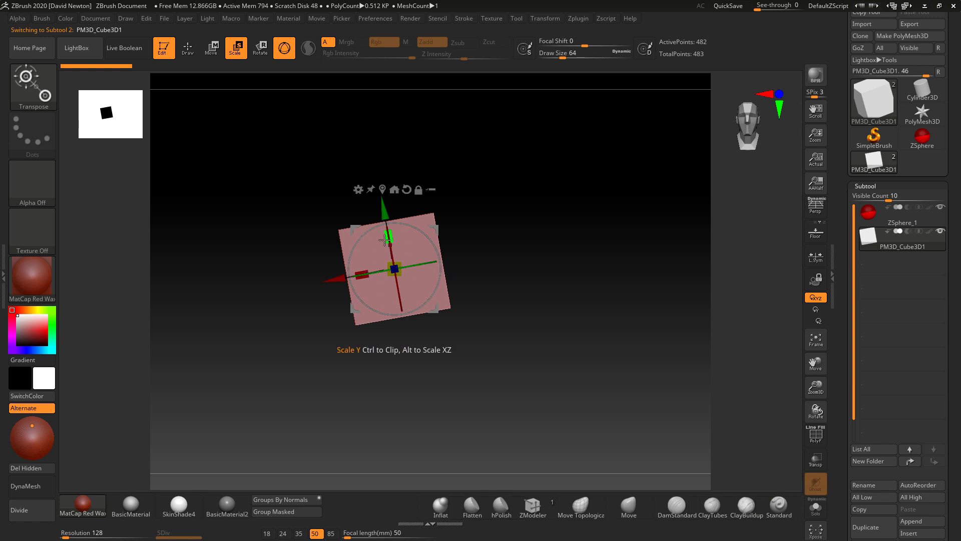
{"action": "left_click_drag", "start_coordinate": [392, 251], "coordinate": [400, 281]}
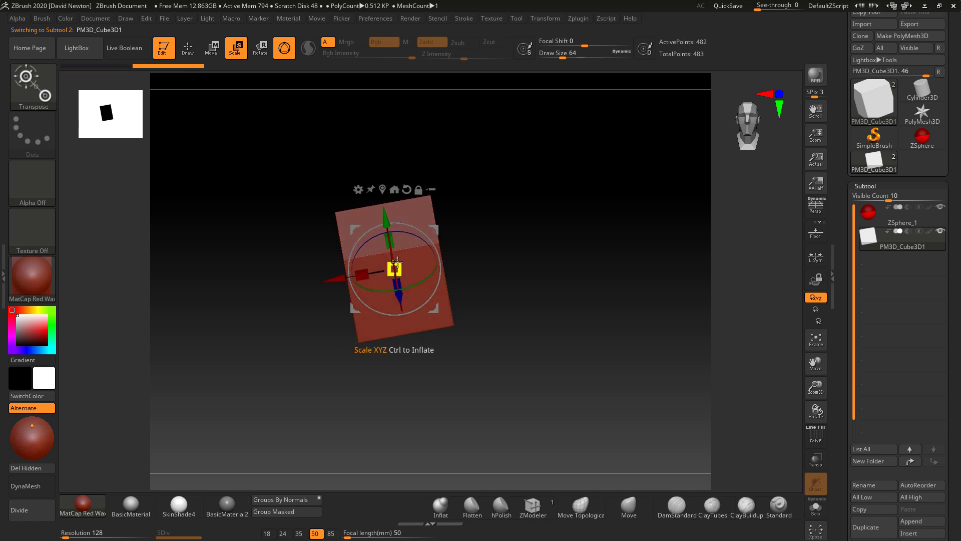
{"action": "key", "text": "ctrl+z"}
{"action": "left_click_drag", "start_coordinate": [389, 237], "coordinate": [401, 285]}
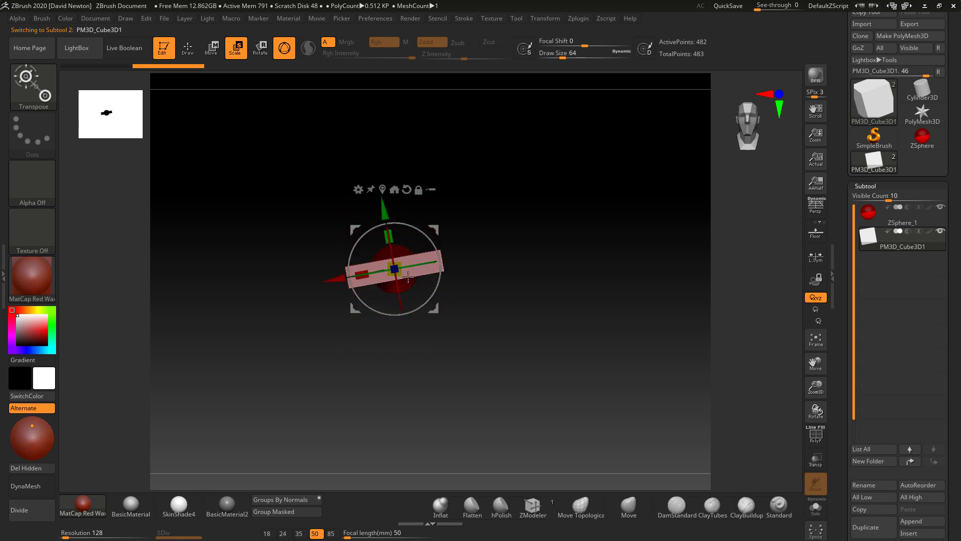
{"action": "left_click_drag", "start_coordinate": [502, 296], "coordinate": [513, 350]}
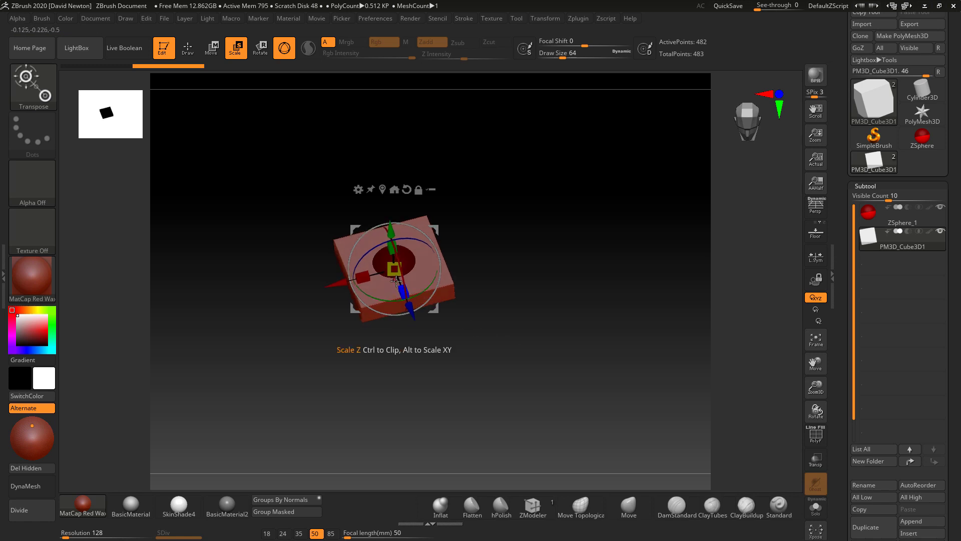
{"action": "left_click_drag", "start_coordinate": [405, 295], "coordinate": [424, 328]}
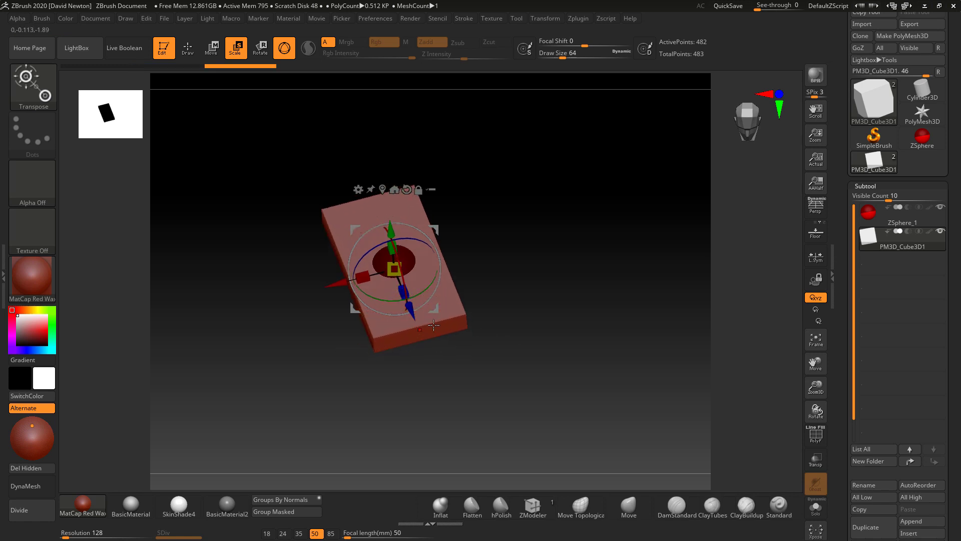
- Move the ZSphere subtool away from the slab's centre toward one corner and scale it down
{"action": "left_click", "coordinate": [870, 216]}
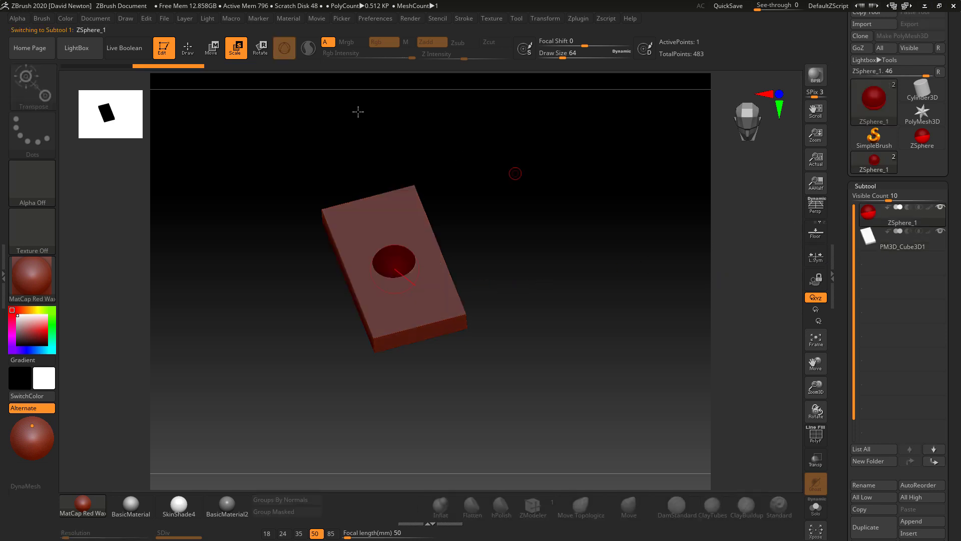
{"action": "left_click", "coordinate": [211, 47]}
{"action": "left_click_drag", "start_coordinate": [404, 274], "coordinate": [304, 229]}
{"action": "left_click_drag", "start_coordinate": [491, 251], "coordinate": [527, 277], "text": "alt"}
{"action": "left_click", "coordinate": [235, 48]}
{"action": "left_click_drag", "start_coordinate": [330, 243], "coordinate": [228, 119]}
- In side view, lower the ZSphere so it sits level with the near end of the slab
{"action": "left_click_drag", "start_coordinate": [497, 270], "coordinate": [440, 249]}
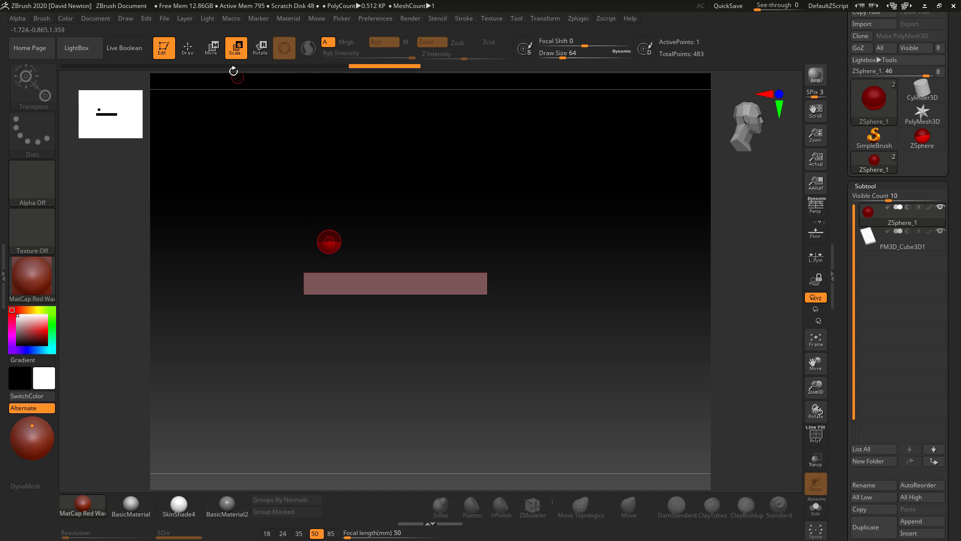
{"action": "left_click", "coordinate": [210, 48]}
{"action": "left_click_drag", "start_coordinate": [328, 242], "coordinate": [320, 283]}
{"action": "left_click_drag", "start_coordinate": [421, 224], "coordinate": [402, 185], "text": "alt"}
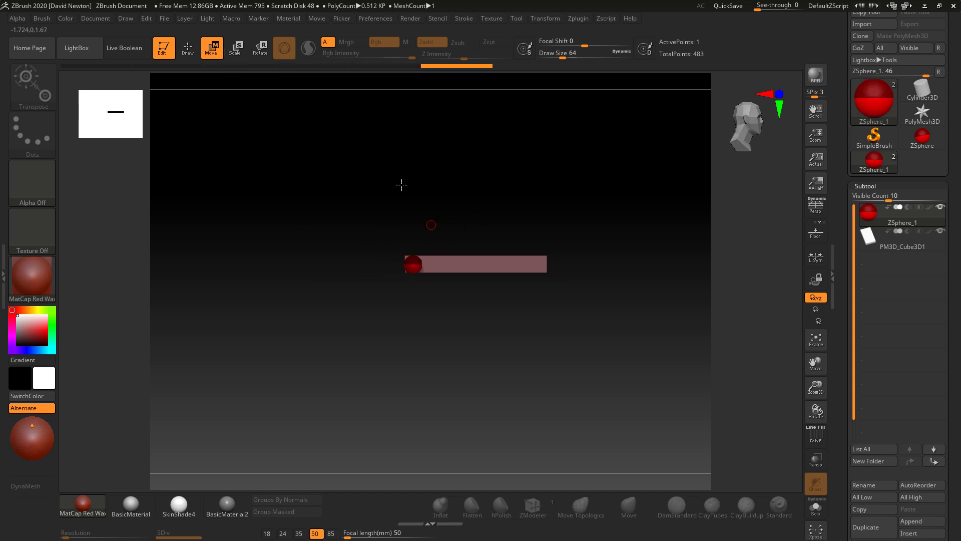
{"action": "left_click", "coordinate": [188, 48]}
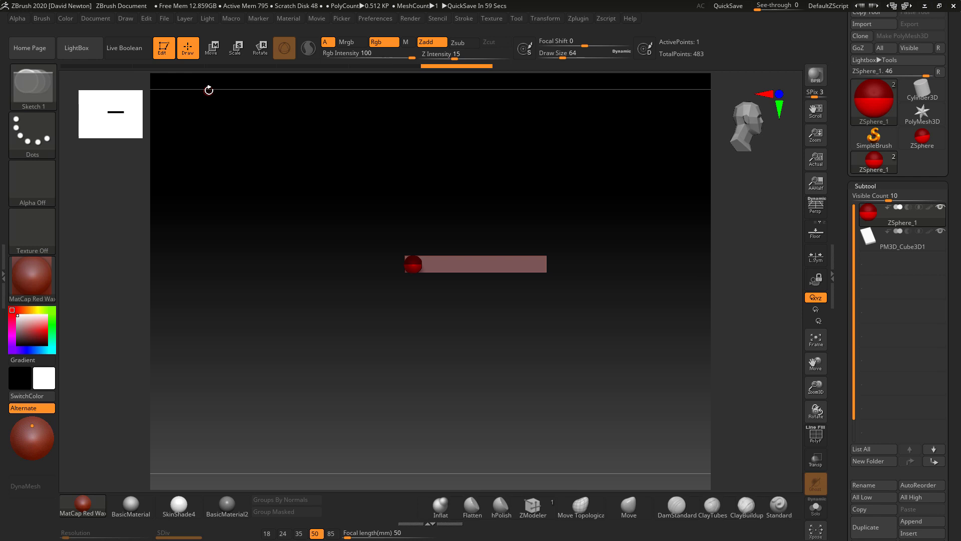
{"action": "key", "text": "w"}
{"action": "key", "text": "e"}
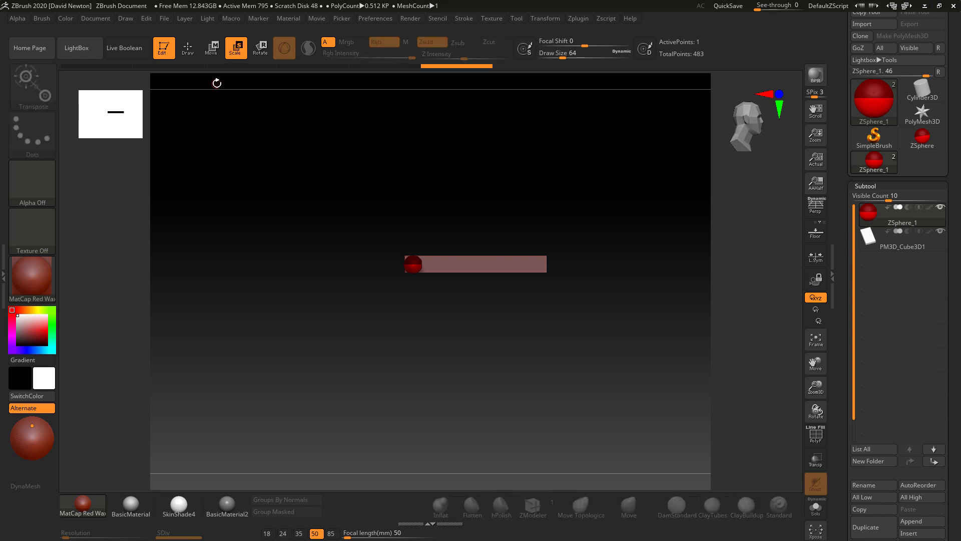
{"action": "key", "text": "r"}
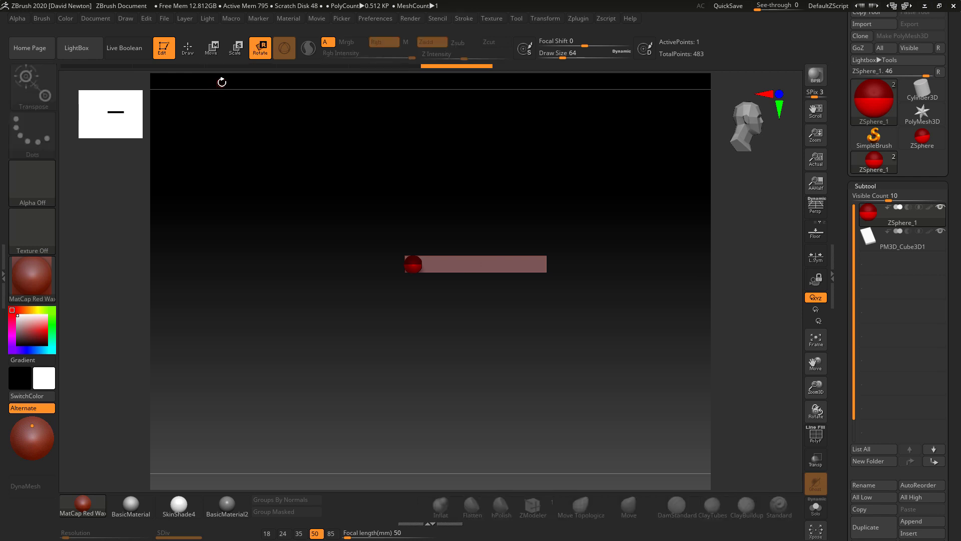
- Add a child ZSphere to the starting ZSphere and move it away to the slab's opposite end, forming a two-sphere chain
{"action": "key", "text": "q"}
{"action": "left_click_drag", "start_coordinate": [446, 334], "coordinate": [428, 351]}
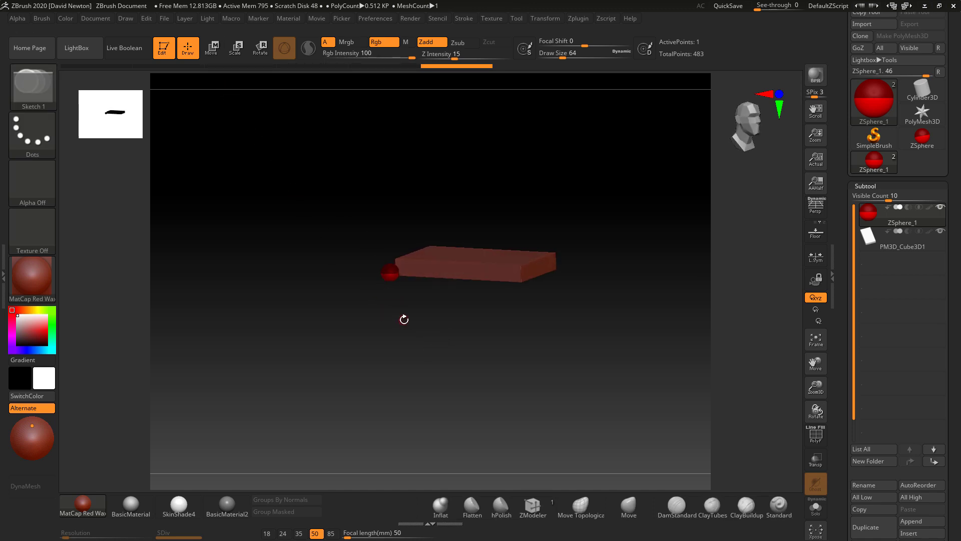
{"action": "right_click_drag", "start_coordinate": [404, 320], "coordinate": [444, 347], "text": "ctrl"}
{"action": "left_click_drag", "start_coordinate": [332, 280], "coordinate": [347, 285]}
{"action": "key", "text": "w"}
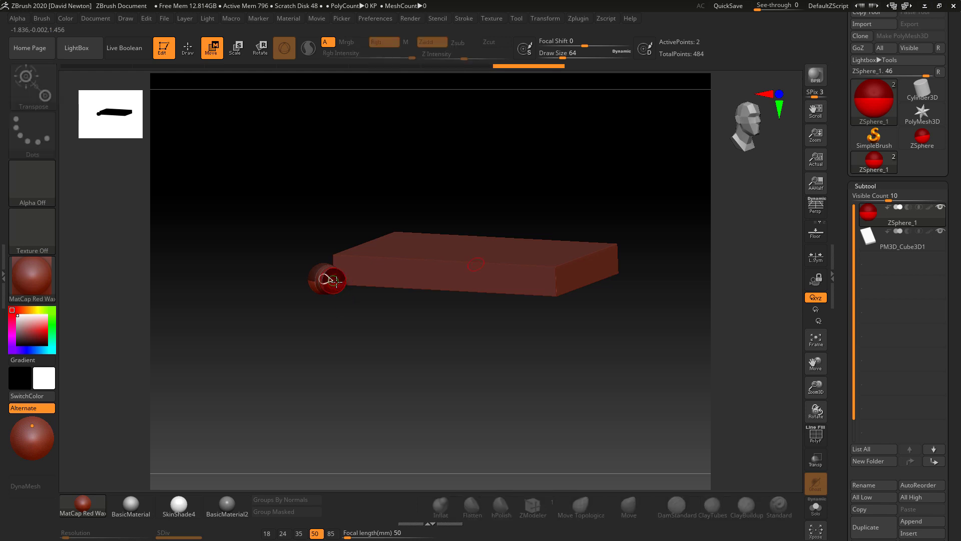
{"action": "left_click_drag", "start_coordinate": [335, 280], "coordinate": [620, 263]}
{"action": "left_click_drag", "start_coordinate": [624, 339], "coordinate": [594, 333]}
{"action": "left_click_drag", "start_coordinate": [496, 275], "coordinate": [579, 300]}
{"action": "left_click_drag", "start_coordinate": [595, 333], "coordinate": [604, 390]}
{"action": "left_click_drag", "start_coordinate": [595, 341], "coordinate": [622, 409]}
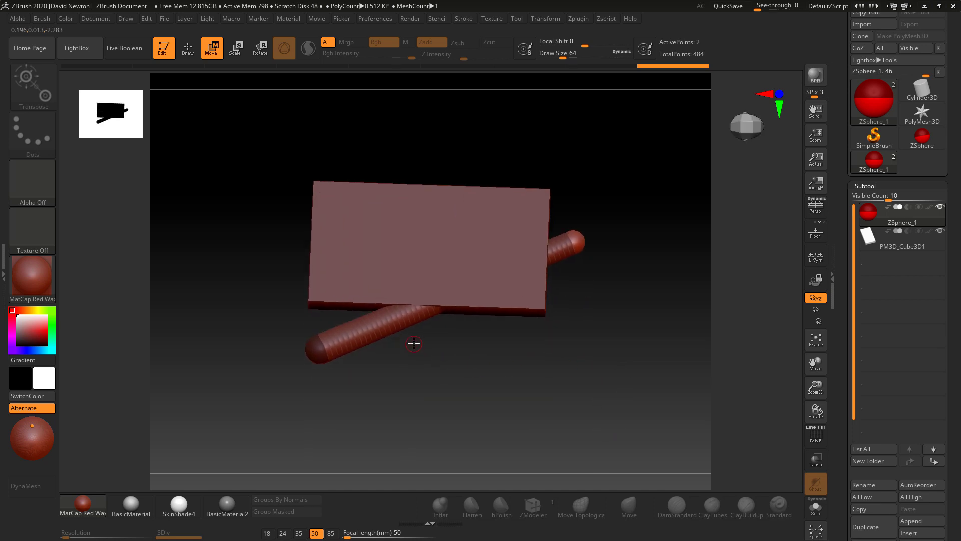
- Insert an extra ZSphere partway along the chain, and undo everything back to the single starting ZSphere
{"action": "key", "text": "q"}
{"action": "left_click", "coordinate": [383, 323]}
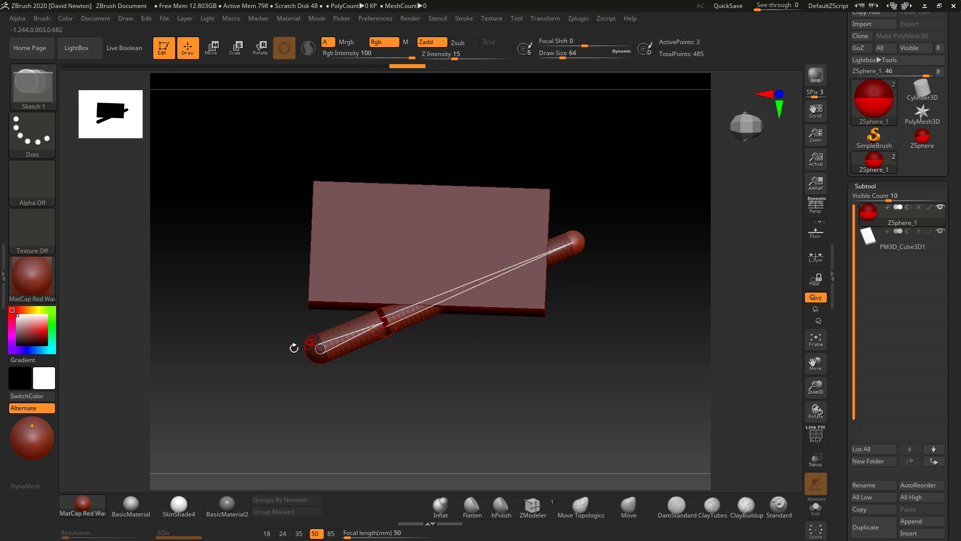
{"action": "key", "text": "ctrl+z"}
{"action": "key", "text": "ctrl+z"}
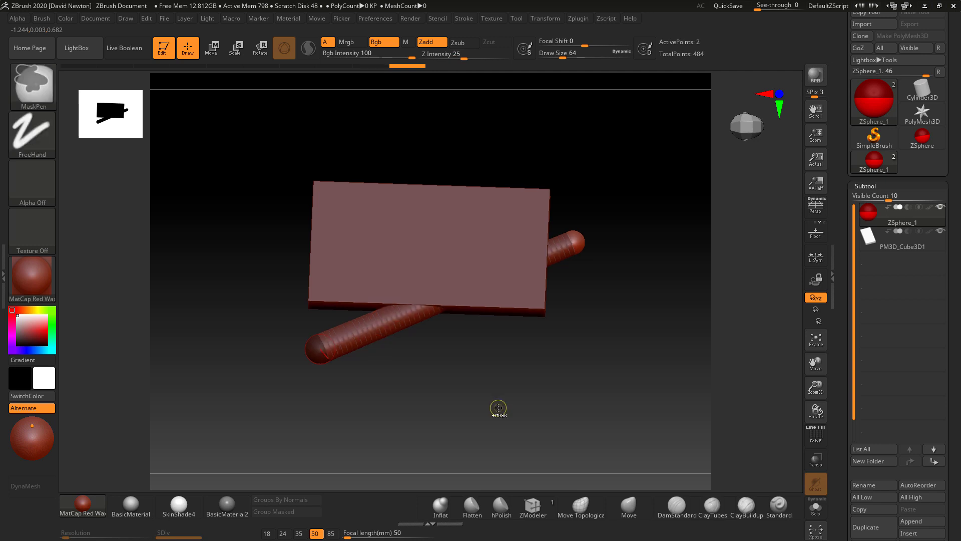
{"action": "key", "text": "ctrl+z"}
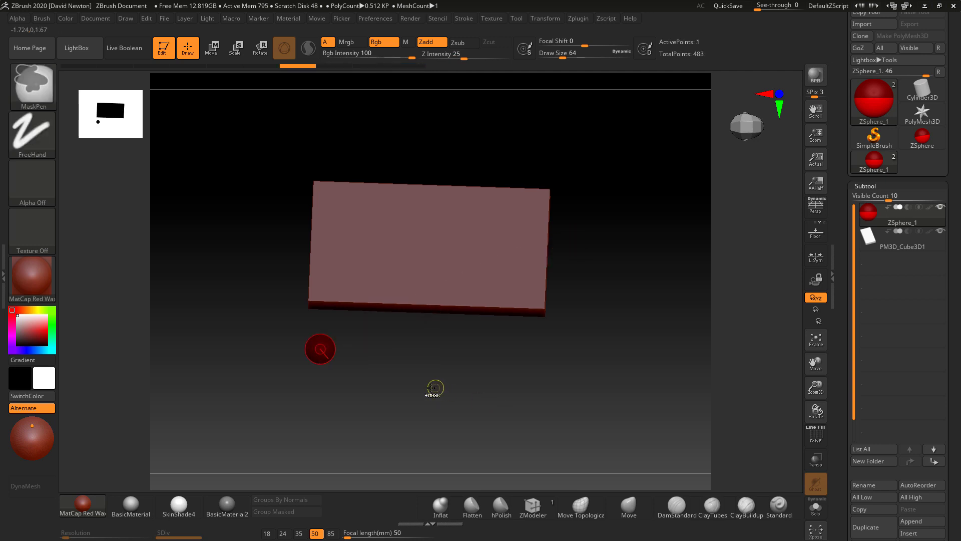
{"action": "key", "text": "ctrl+z"}
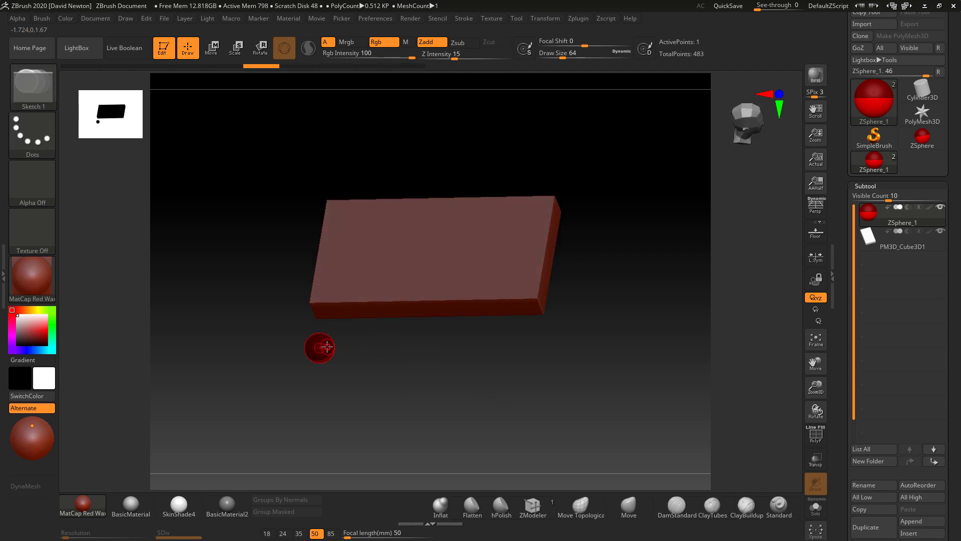
{"action": "left_click_drag", "start_coordinate": [331, 348], "coordinate": [334, 351]}
{"action": "left_click_drag", "start_coordinate": [383, 399], "coordinate": [369, 359]}
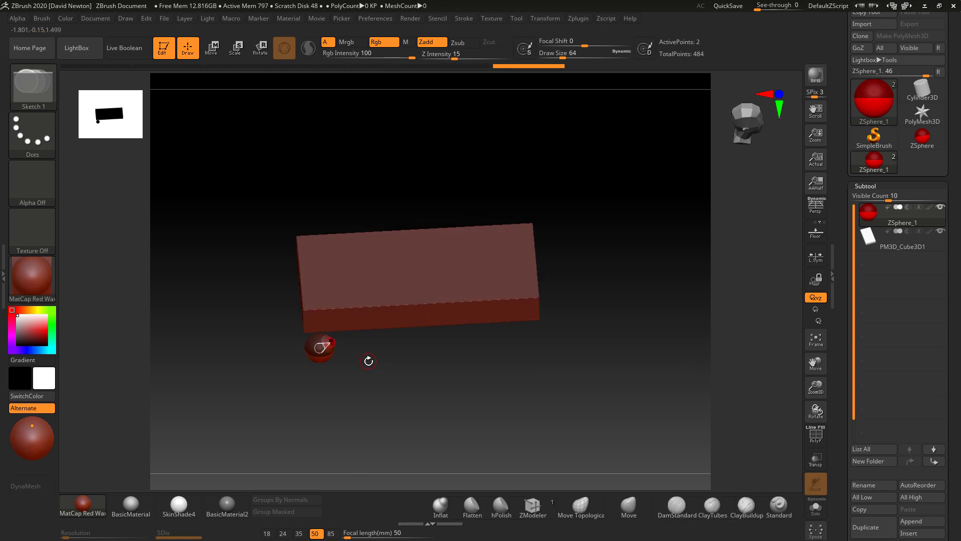
{"action": "left_click", "coordinate": [332, 346], "text": "alt"}
{"action": "left_click_drag", "start_coordinate": [330, 345], "coordinate": [486, 345]}
{"action": "key", "text": "w"}
{"action": "key", "text": "ctrl+z"}
{"action": "key", "text": "ctrl+z"}
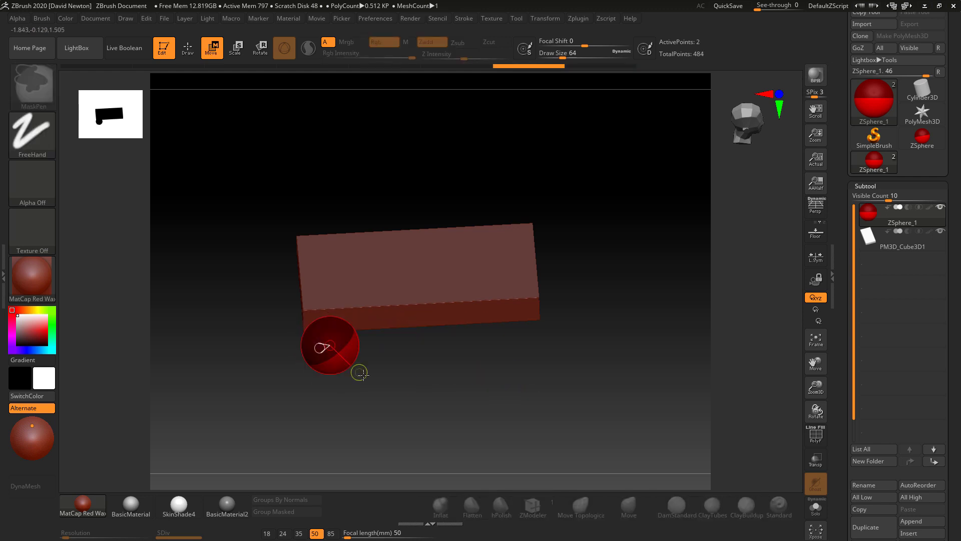
{"action": "mouse_move", "coordinate": [365, 375]}
{"action": "left_mouse_down", "text": "alt"}
{"action": "mouse_move", "coordinate": [373, 370]}
{"action": "mouse_move", "coordinate": [343, 359]}
{"action": "mouse_move", "coordinate": [360, 366]}
{"action": "mouse_move", "coordinate": [340, 343]}
{"action": "left_mouse_up", "text": "alt"}
{"action": "key", "text": "ctrl+z"}
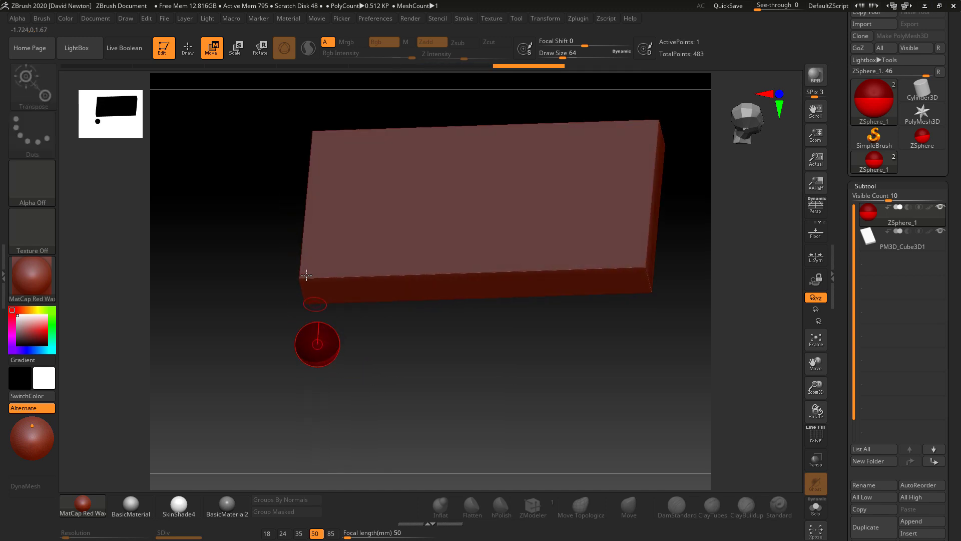
- Add one child ZSphere to the side of the starting ZSphere and undo any extra sphere added after it
{"action": "key", "text": "q"}
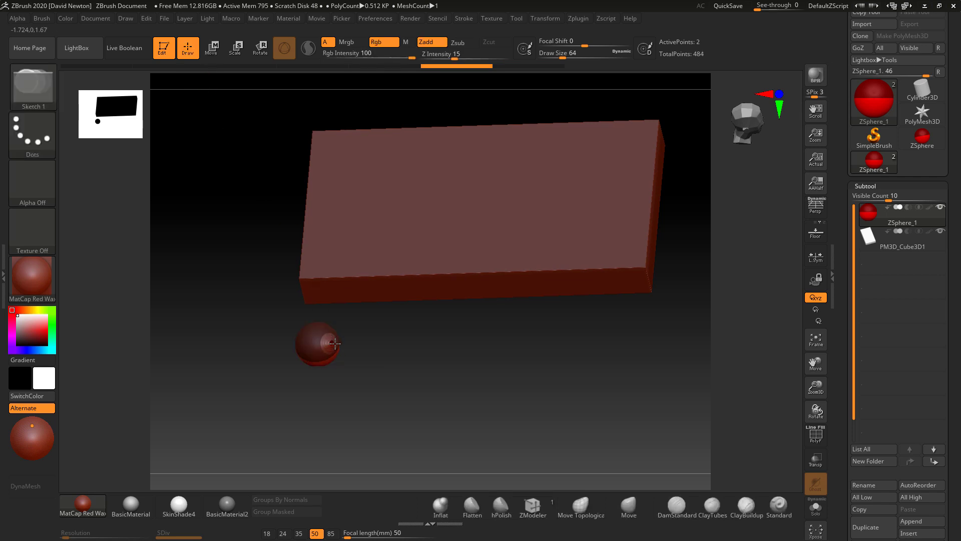
{"action": "left_click", "coordinate": [335, 343]}
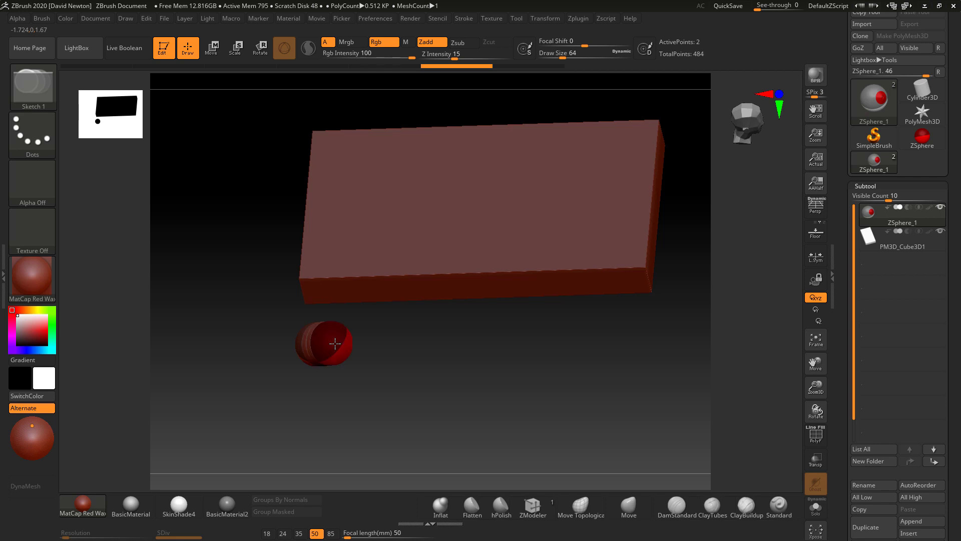
{"action": "left_click_drag", "start_coordinate": [397, 392], "coordinate": [370, 345]}
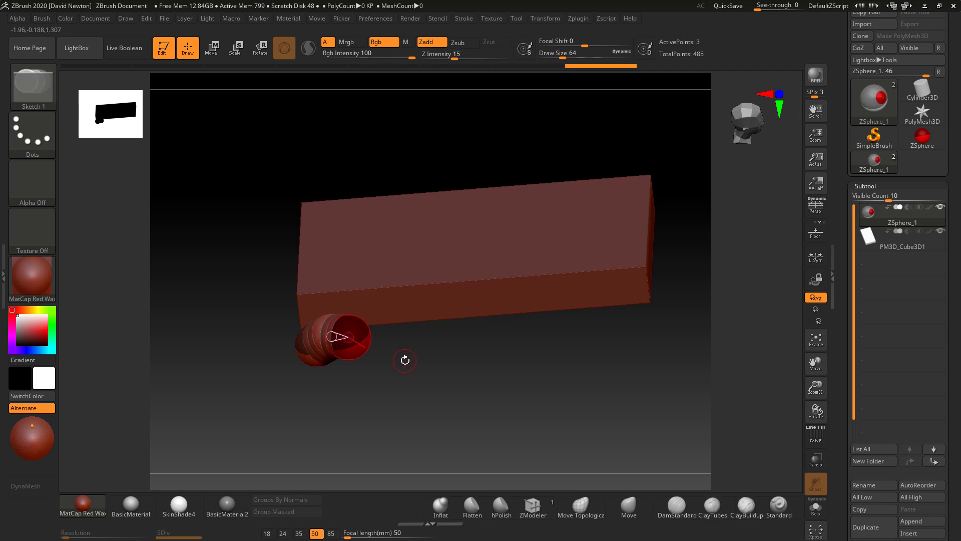
{"action": "key", "text": "ctrl+z"}
{"action": "left_click_drag", "start_coordinate": [414, 369], "coordinate": [261, 128]}
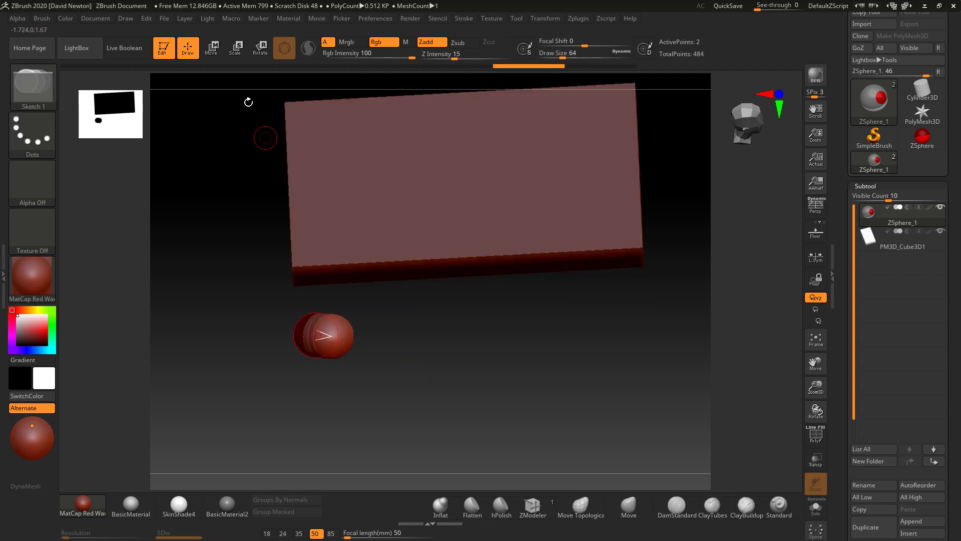
- Move the child ZSphere to the slab's diagonally opposite corner and adjust its height in side view to sit level with the slab
{"action": "left_click", "coordinate": [212, 49]}
{"action": "mouse_move", "coordinate": [500, 350]}
{"action": "left_mouse_down", "text": "alt"}
{"action": "mouse_move", "coordinate": [453, 322]}
{"action": "mouse_move", "coordinate": [454, 373]}
{"action": "left_mouse_up", "text": "alt"}
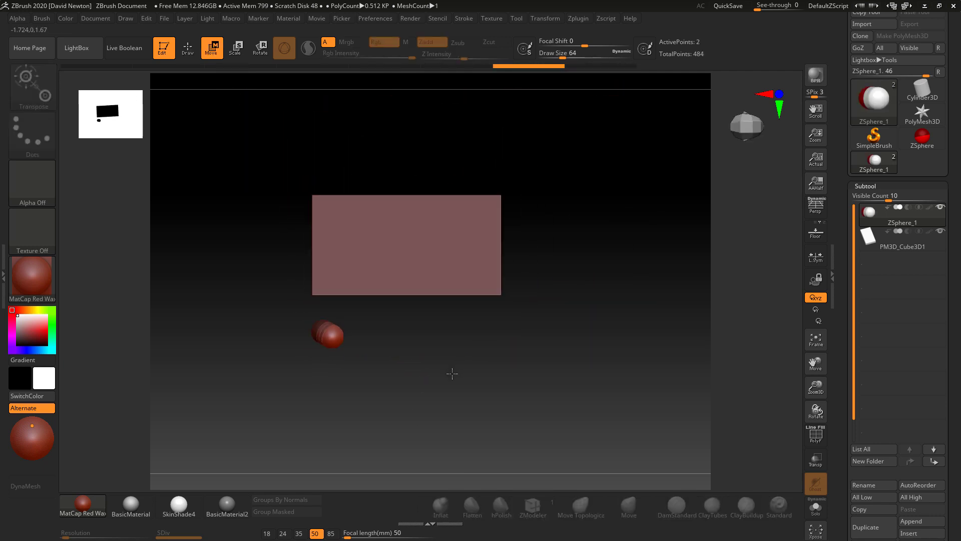
{"action": "left_click_drag", "start_coordinate": [330, 338], "coordinate": [509, 175]}
{"action": "left_click_drag", "start_coordinate": [553, 320], "coordinate": [567, 255]}
{"action": "left_click_drag", "start_coordinate": [580, 358], "coordinate": [548, 337], "text": "alt"}
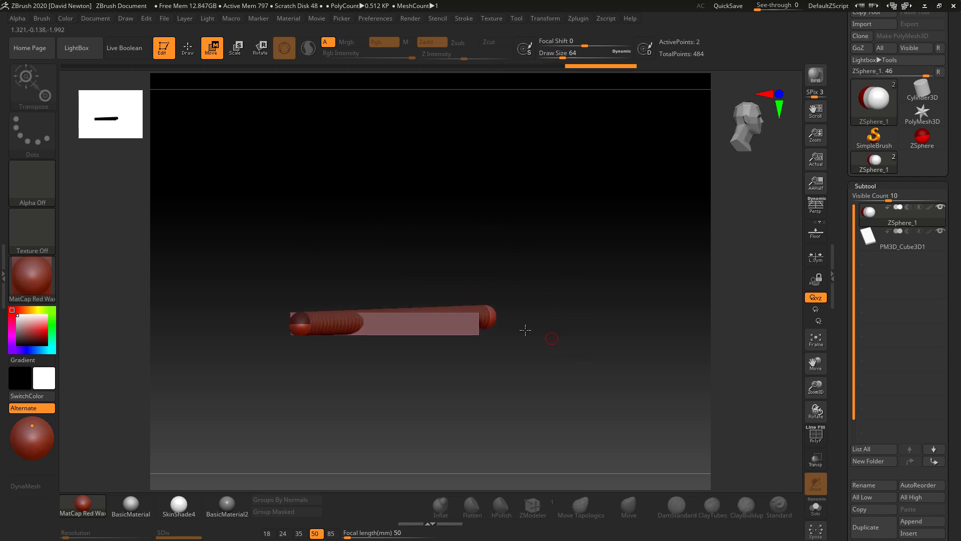
{"action": "left_click_drag", "start_coordinate": [495, 319], "coordinate": [495, 308]}
{"action": "left_click_drag", "start_coordinate": [530, 352], "coordinate": [571, 371], "text": "shift"}
{"action": "left_click_drag", "start_coordinate": [588, 329], "coordinate": [603, 345]}
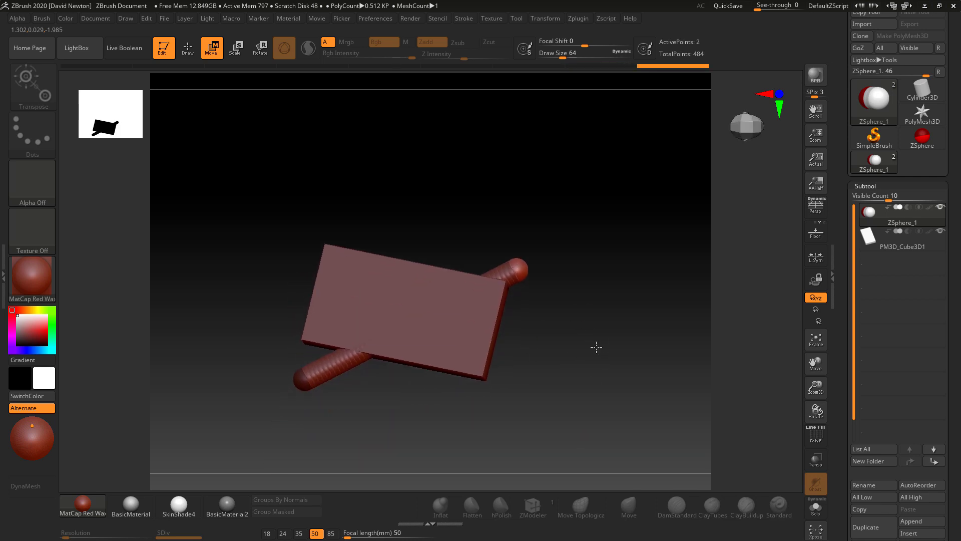
- Insert a ZSphere into the chain near its starting end and raise it above the slab's near edge
{"action": "key", "text": "q"}
{"action": "left_click", "coordinate": [343, 360]}
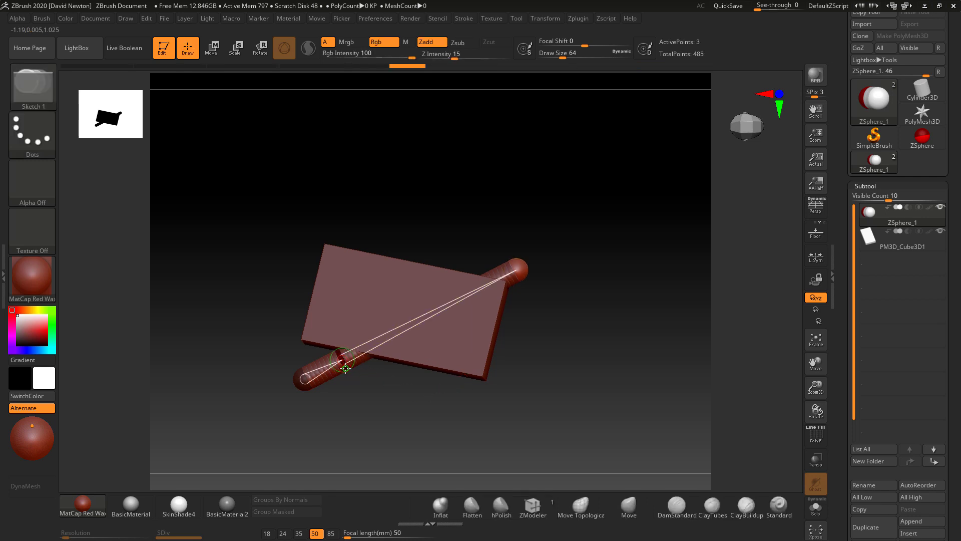
{"action": "key", "text": "w"}
{"action": "key", "text": "a"}
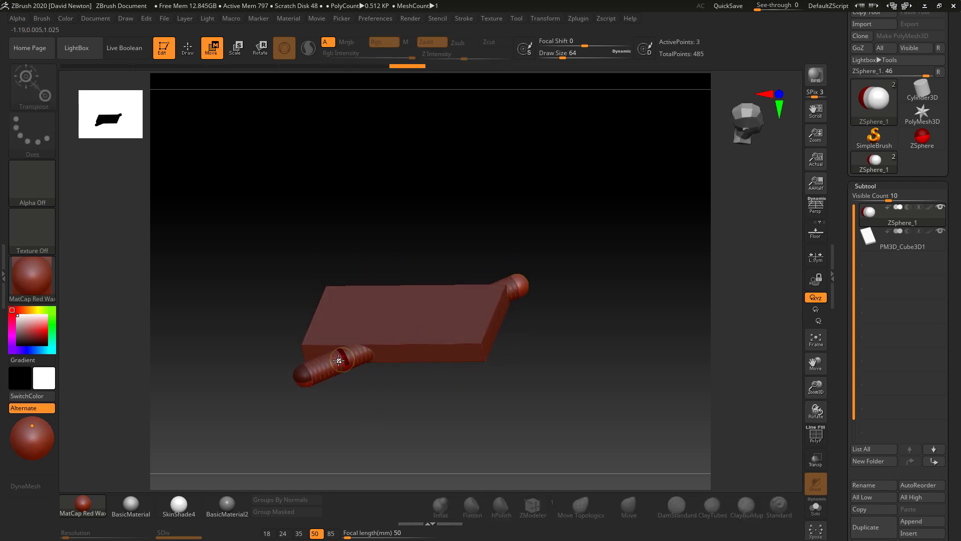
{"action": "left_click_drag", "start_coordinate": [343, 359], "coordinate": [339, 336]}
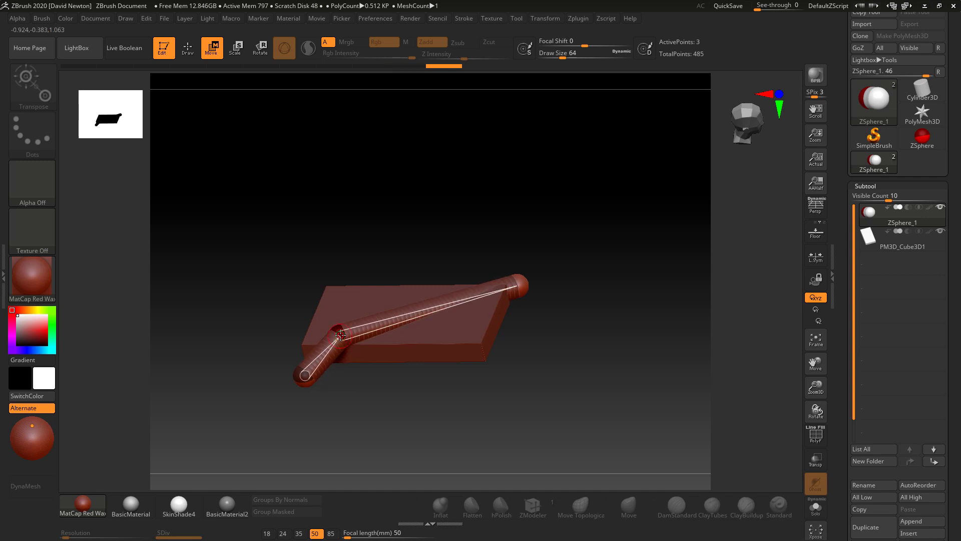
- Insert a ZSphere into the chain near its far end and raise it above the slab's far edge
{"action": "key", "text": "q"}
{"action": "left_click", "coordinate": [463, 299]}
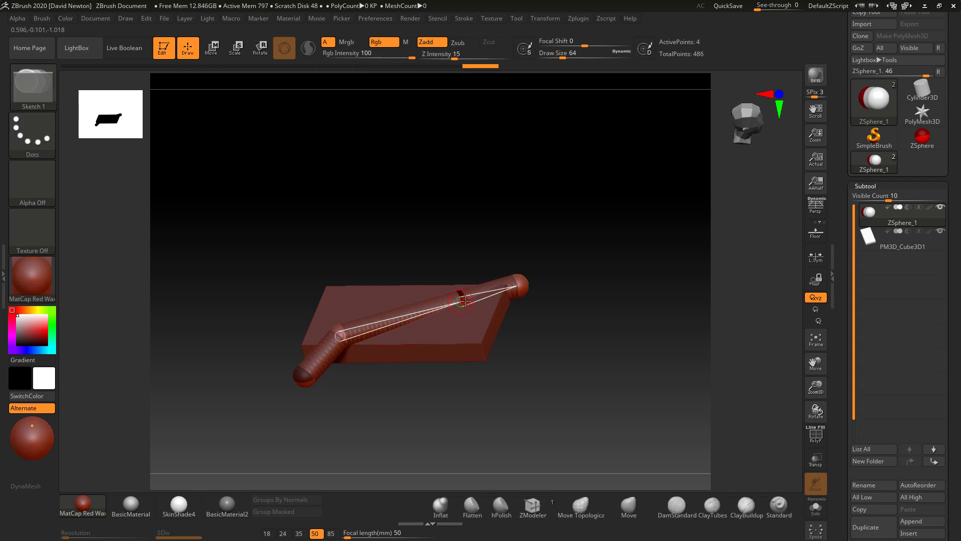
{"action": "key", "text": "w"}
{"action": "key", "text": "a"}
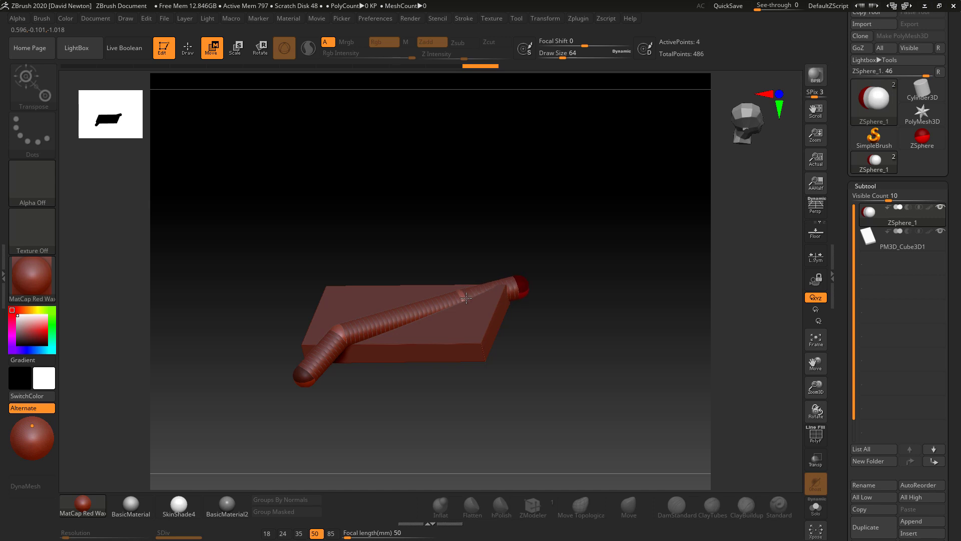
{"action": "left_click_drag", "start_coordinate": [461, 298], "coordinate": [461, 282]}
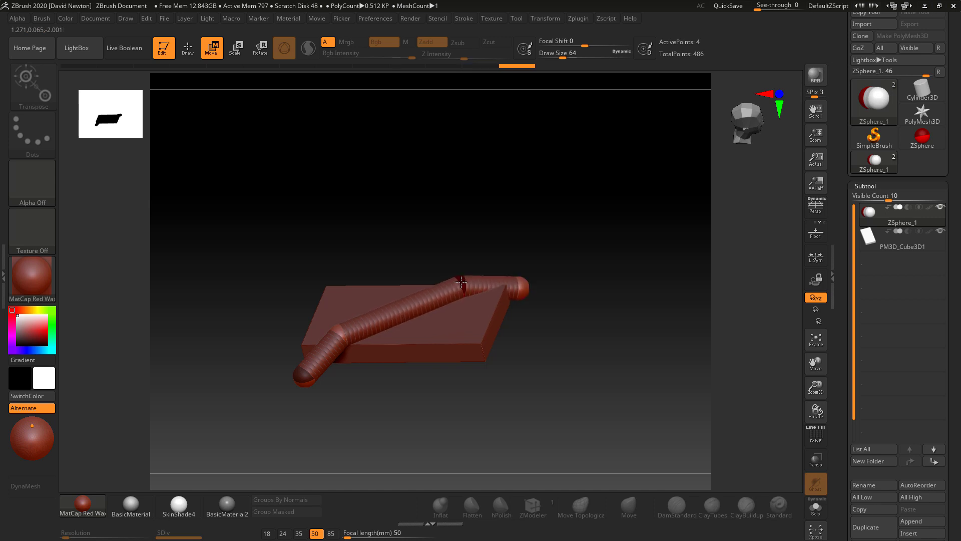
- Insert a ZSphere midway between the two raised ones and pull it toward the slab's near corner on the far-end side
{"action": "left_click_drag", "start_coordinate": [474, 395], "coordinate": [491, 427]}
{"action": "key", "text": "q"}
{"action": "left_click", "coordinate": [417, 321]}
{"action": "key", "text": "w"}
{"action": "left_click_drag", "start_coordinate": [419, 320], "coordinate": [477, 346]}
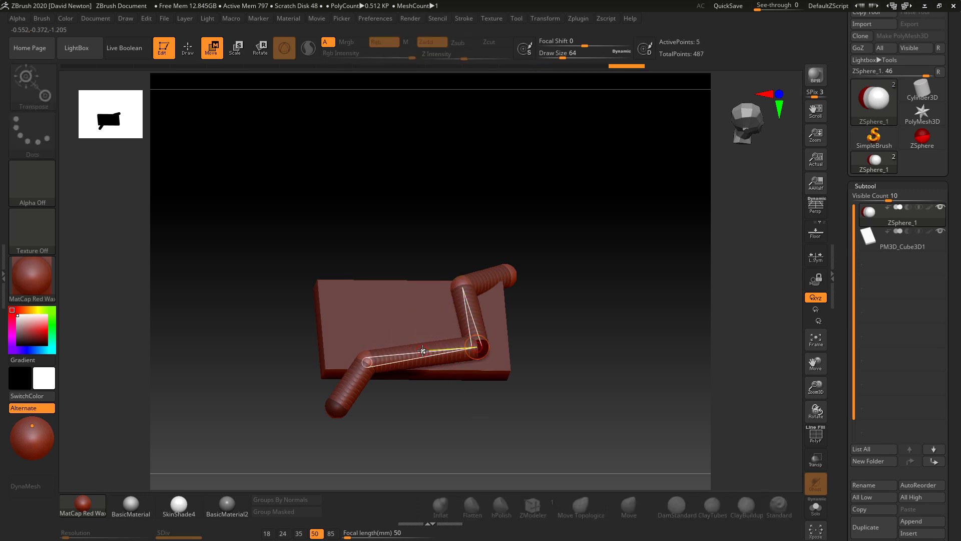
- Insert another ZSphere in the near segment and pull it to the slab's back corner to form a zigzag over the top face
{"action": "left_click_drag", "start_coordinate": [423, 351], "coordinate": [369, 286]}
{"action": "left_click_drag", "start_coordinate": [295, 310], "coordinate": [341, 299]}
{"action": "mouse_move", "coordinate": [533, 444]}
{"action": "left_mouse_down"}
{"action": "mouse_move", "coordinate": [503, 423]}
{"action": "mouse_move", "coordinate": [500, 335]}
{"action": "left_mouse_up"}
- Add a child ZSphere to the chain's far end and move it down toward the slab's underside
{"action": "key", "text": "q"}
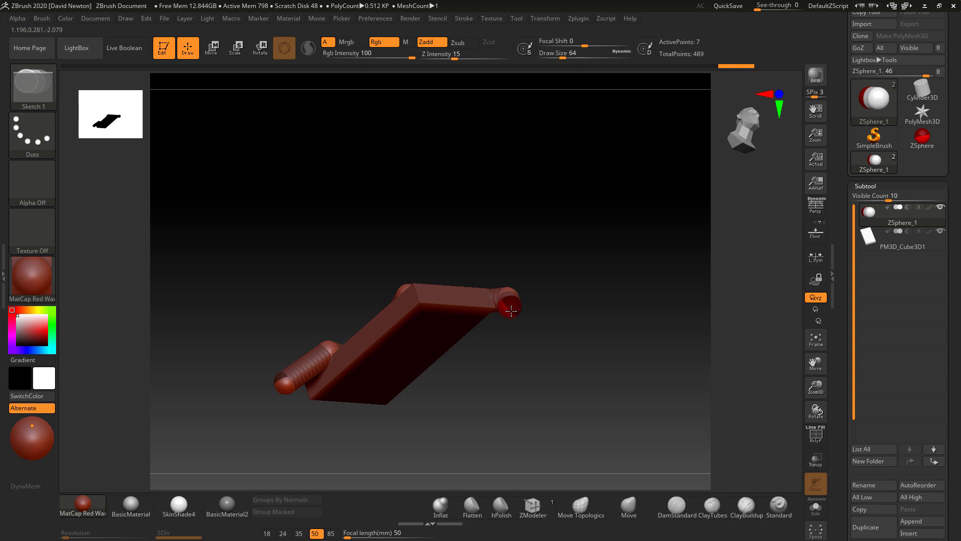
{"action": "left_click_drag", "start_coordinate": [547, 369], "coordinate": [510, 321]}
{"action": "key", "text": "w"}
{"action": "left_click_drag", "start_coordinate": [518, 372], "coordinate": [520, 329]}
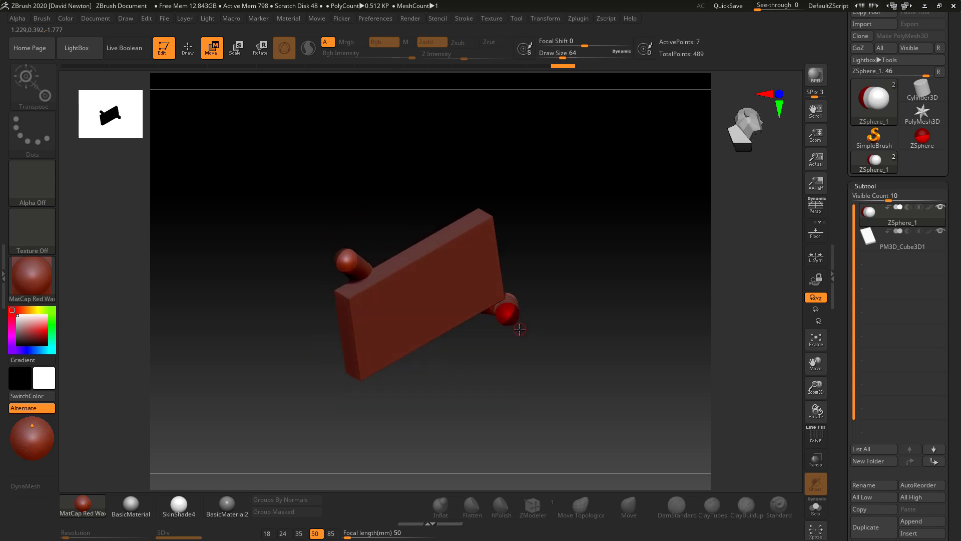
- Extend the chain with another child ZSphere and move it beneath the slab toward the starting end
{"action": "key", "text": "q"}
{"action": "left_click", "coordinate": [504, 315]}
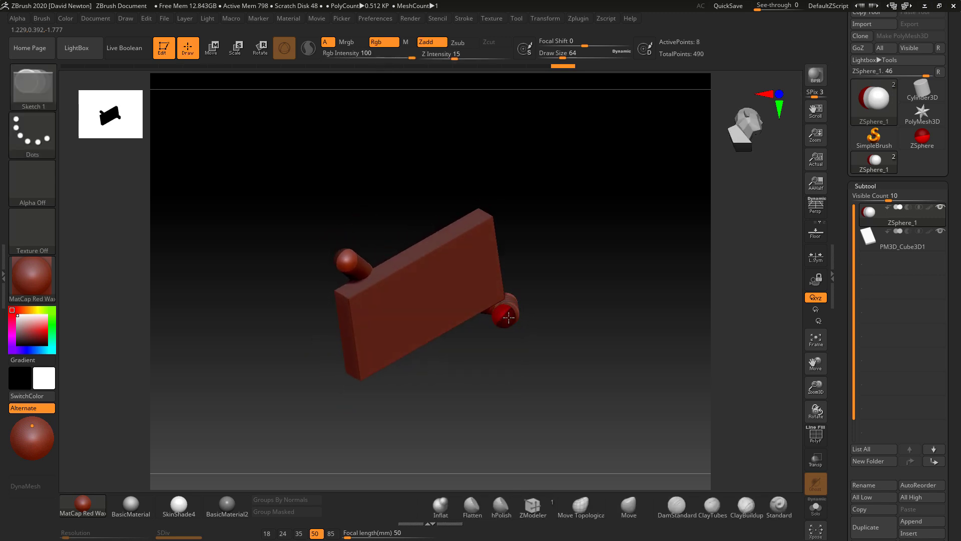
{"action": "left_click_drag", "start_coordinate": [542, 394], "coordinate": [520, 373]}
{"action": "key", "text": "w"}
{"action": "left_click_drag", "start_coordinate": [503, 314], "coordinate": [419, 299]}
{"action": "left_click_drag", "start_coordinate": [410, 369], "coordinate": [428, 488]}
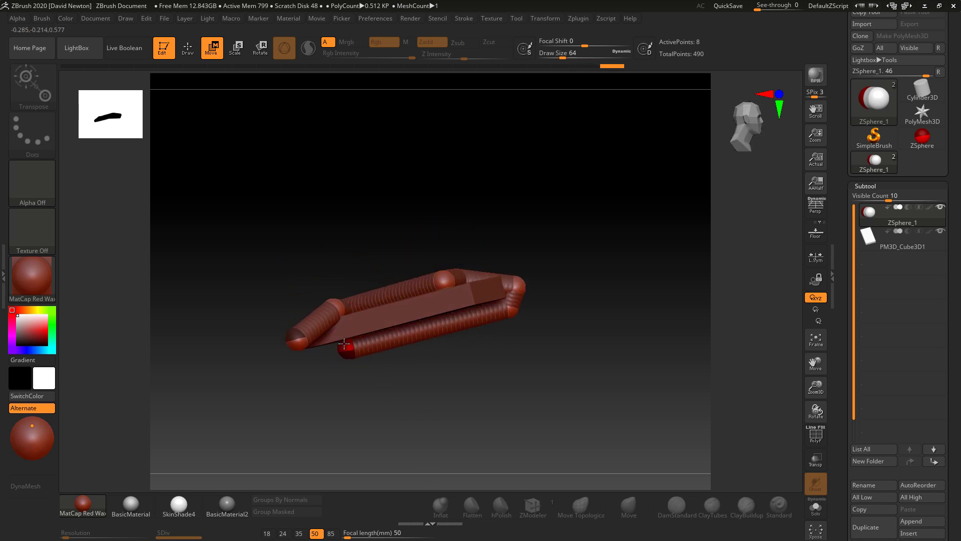
- Insert a ZSphere partway along the segment beneath the slab and move it to bend the chain across the underside
{"action": "left_click_drag", "start_coordinate": [412, 408], "coordinate": [408, 346]}
{"action": "key", "text": "q"}
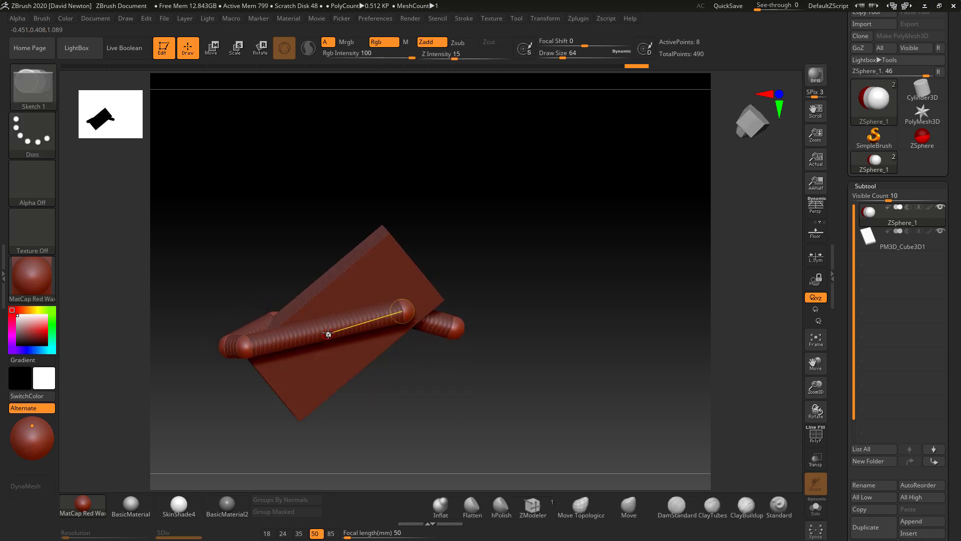
{"action": "key", "text": "w"}
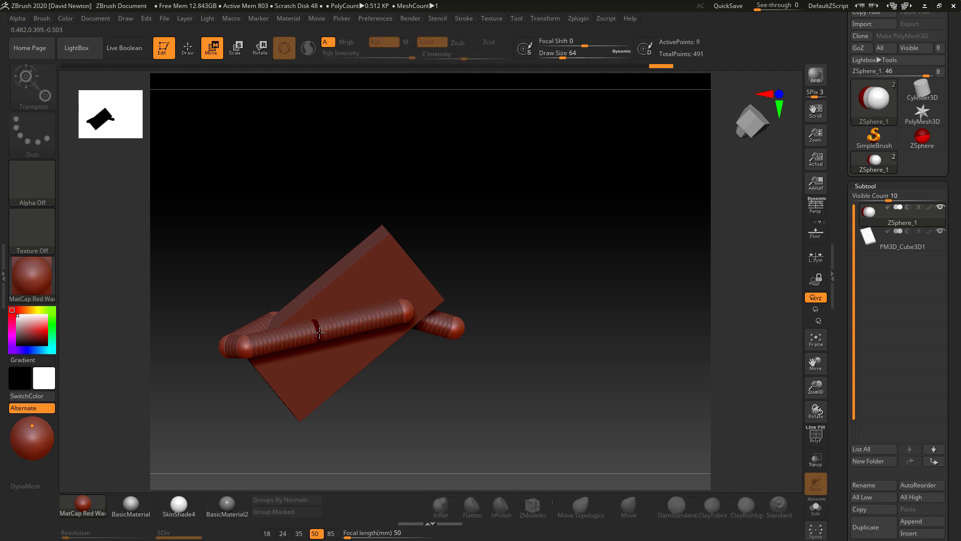
{"action": "left_click_drag", "start_coordinate": [443, 373], "coordinate": [305, 312]}
{"action": "left_click_drag", "start_coordinate": [516, 391], "coordinate": [401, 230]}
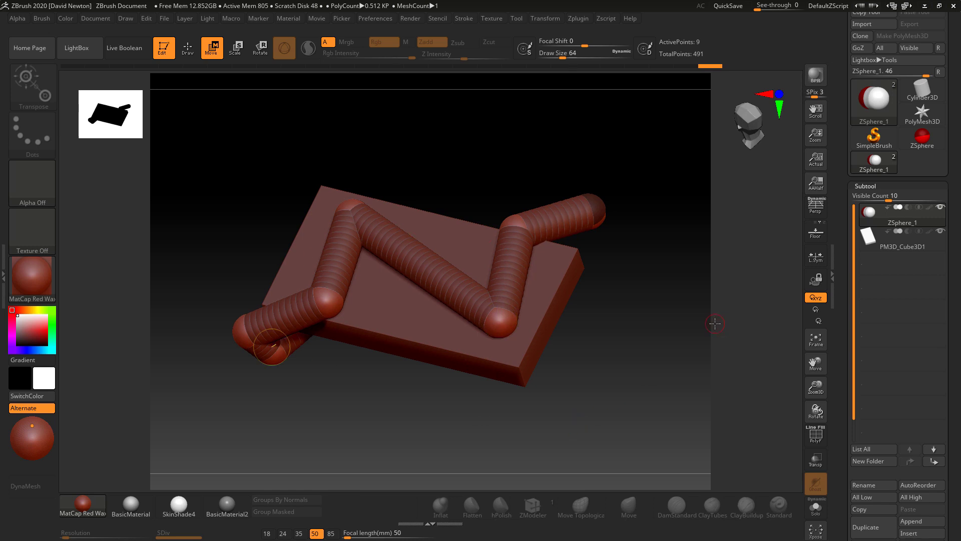
- Copy the ZSphere_1 chain into memory with the Curves Helper plugin's Copy ZSphere Chain
{"action": "mouse_move", "coordinate": [868, 215]}
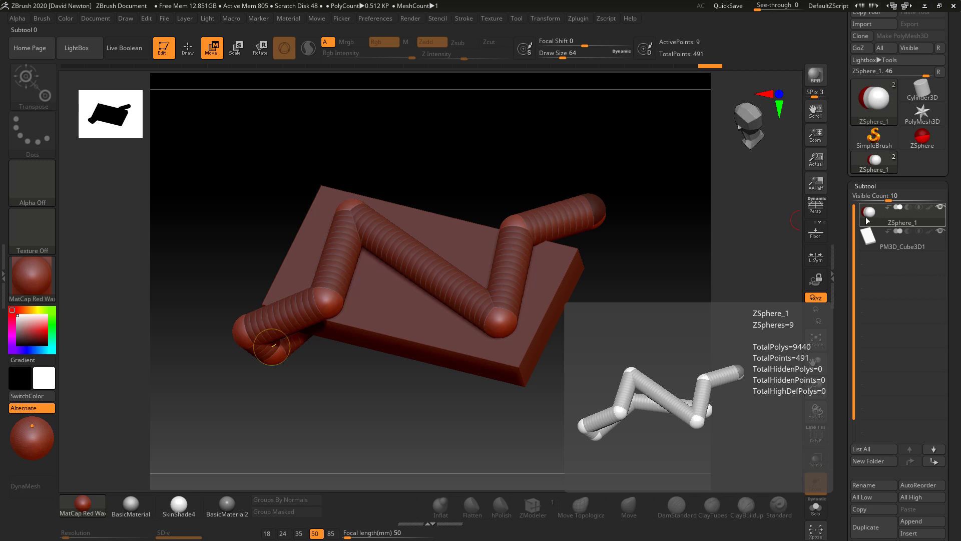
{"action": "left_click", "coordinate": [603, 19]}
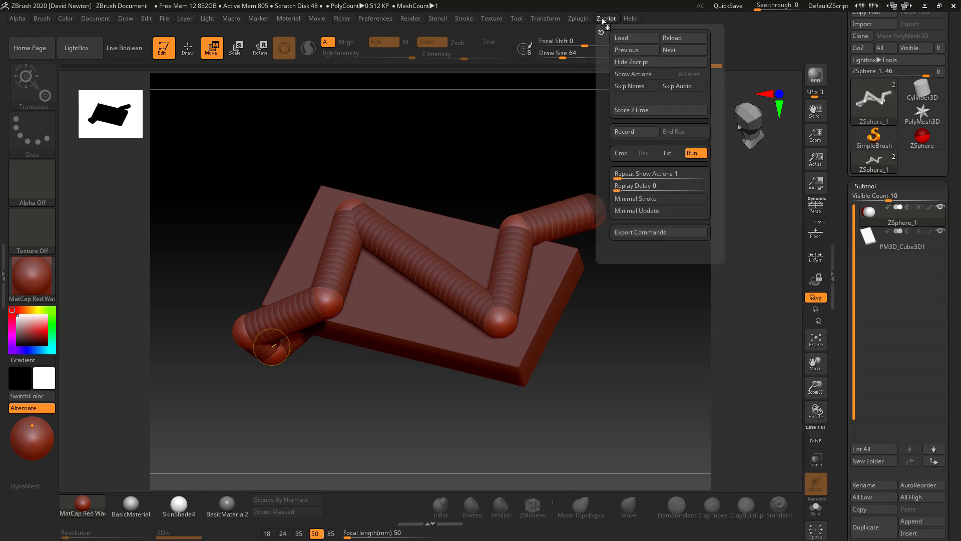
{"action": "left_click", "coordinate": [578, 19]}
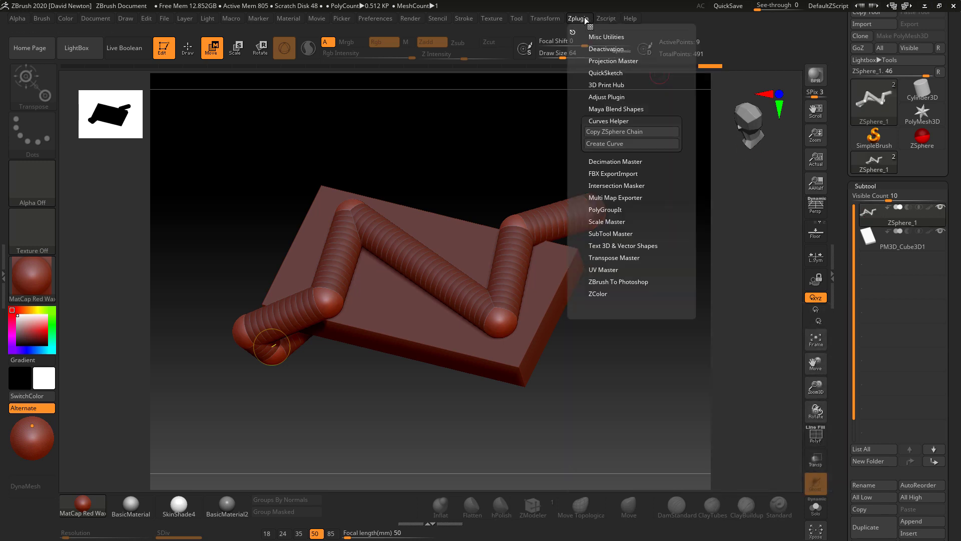
{"action": "left_click", "coordinate": [619, 132]}
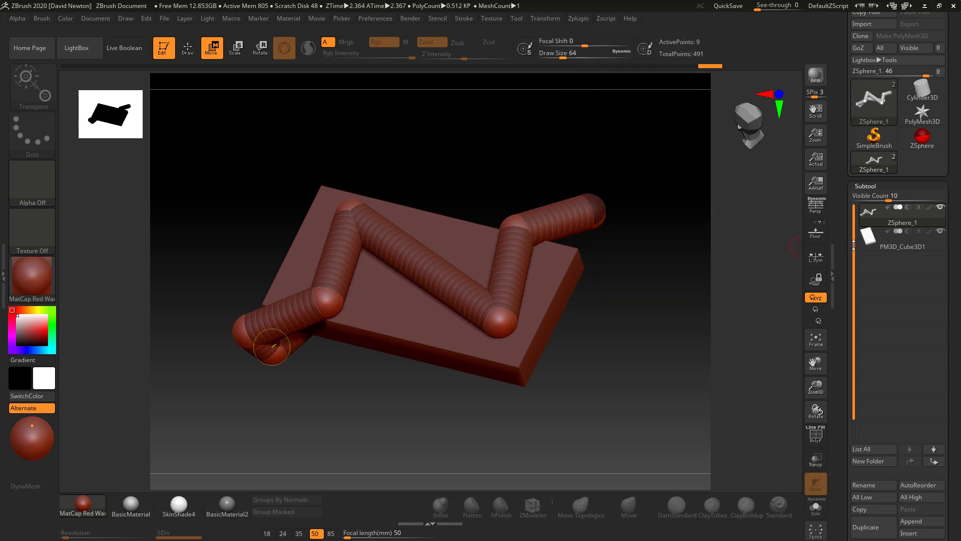
- With PM3D_Cube3D1 active in Draw mode and ZSphere_1 hidden, create a curve from the copied chain using Curves Helper
{"action": "mouse_move", "coordinate": [867, 242]}
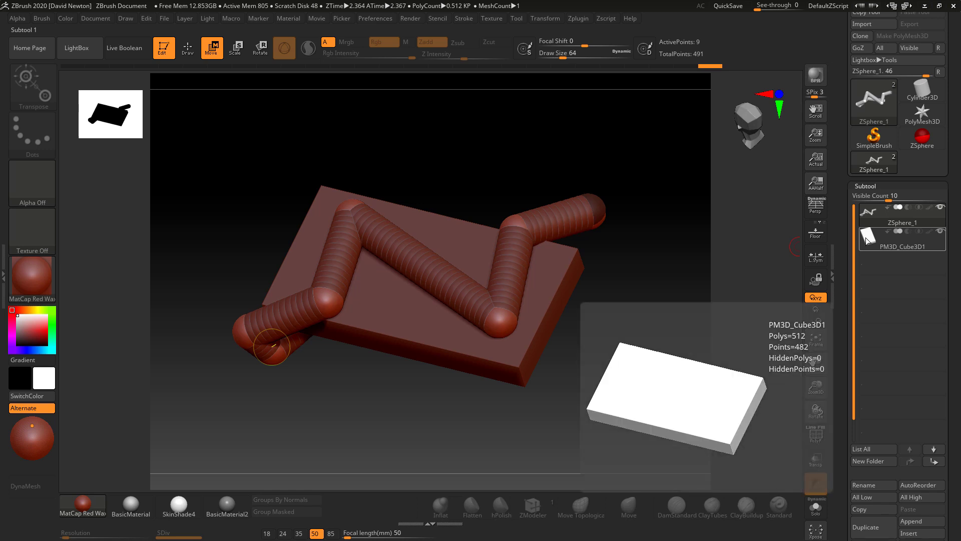
{"action": "left_click", "coordinate": [870, 240]}
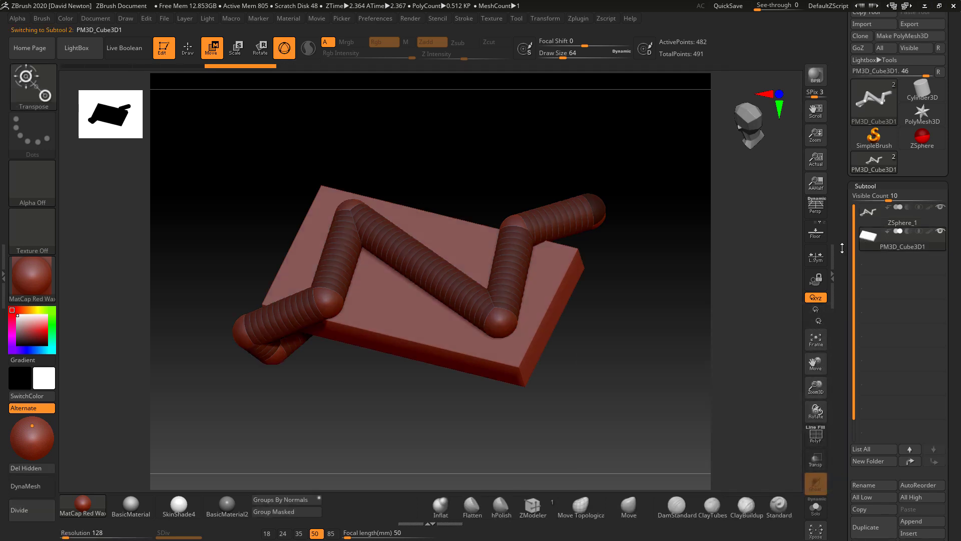
{"action": "left_click", "coordinate": [940, 207]}
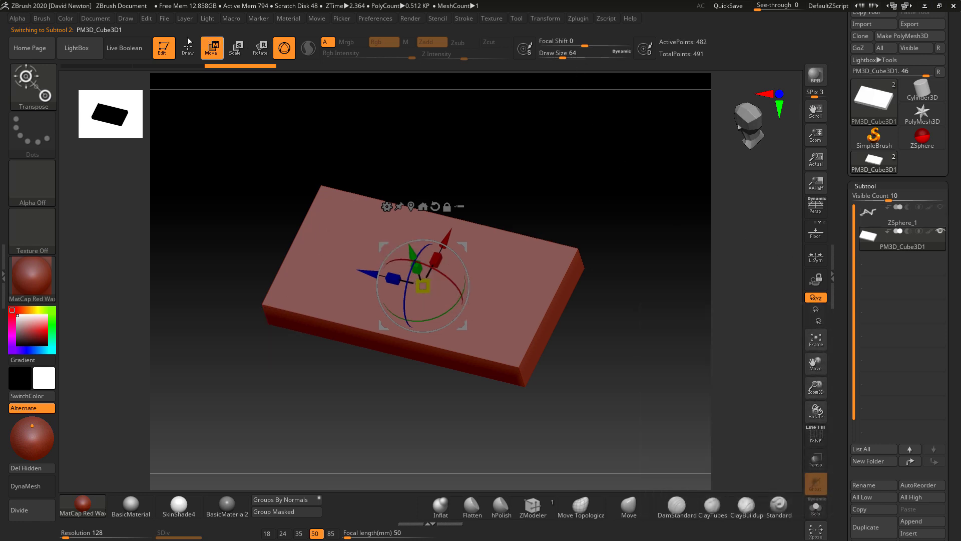
{"action": "left_click", "coordinate": [188, 48]}
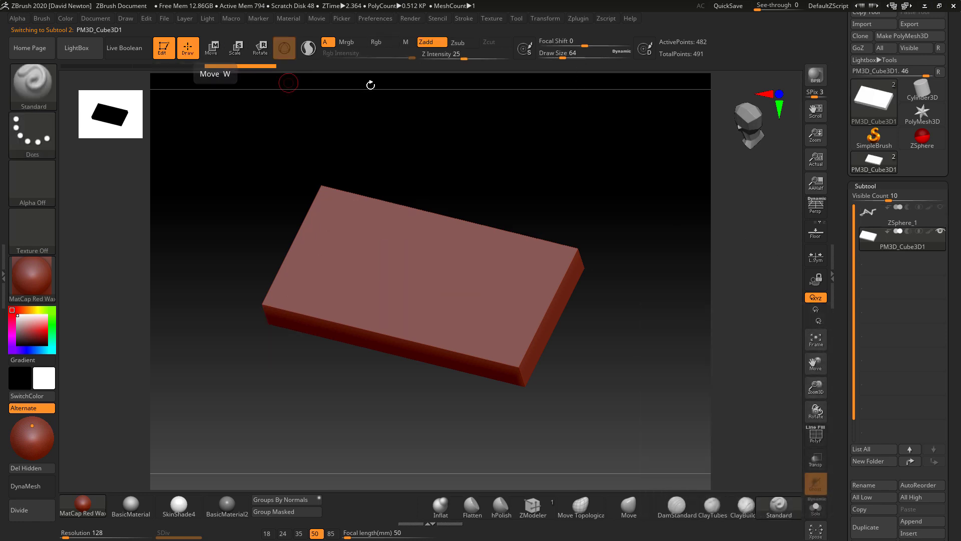
{"action": "left_click", "coordinate": [572, 19]}
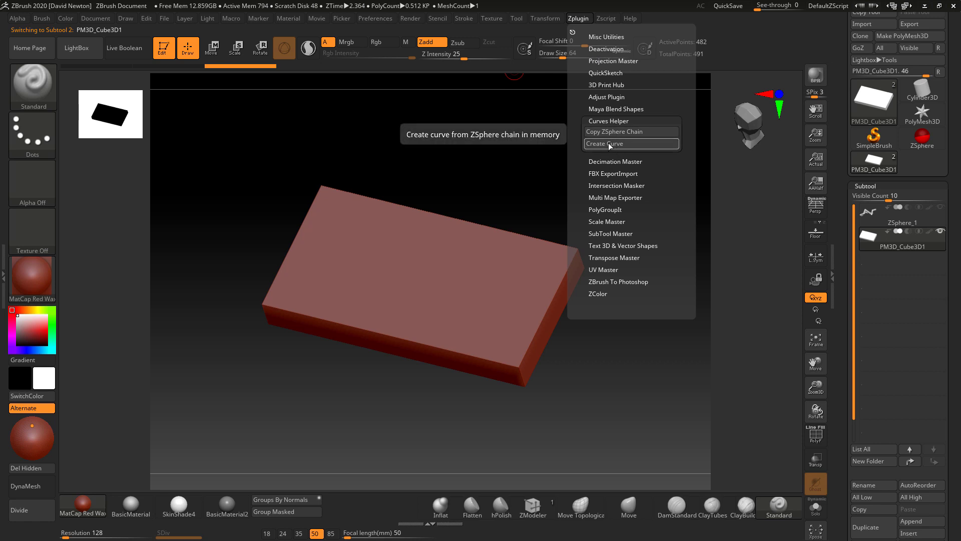
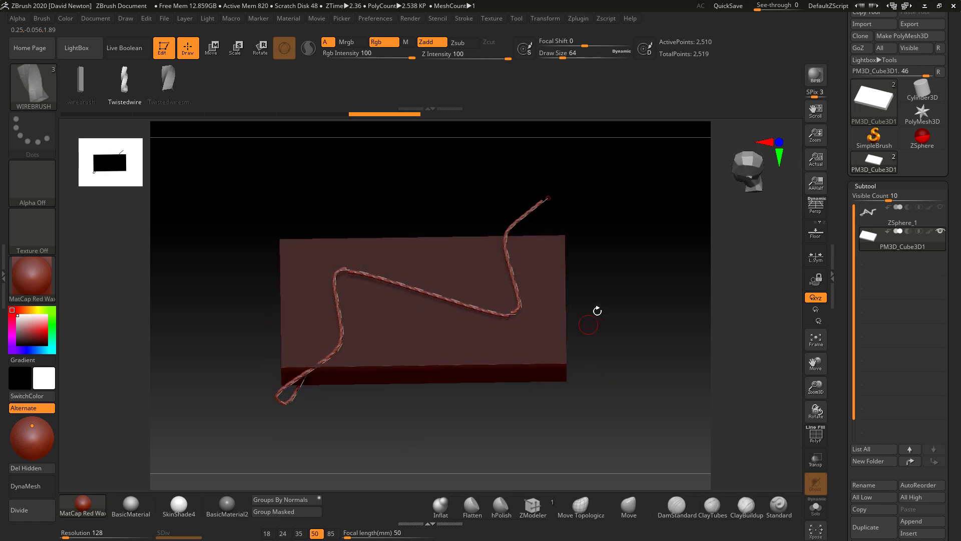
- Adjust the brush settings and reapply the WIREBRUSH Twistedwire mesh along the curve
{"action": "key", "text": "space"}
{"action": "left_click_drag", "start_coordinate": [611, 292], "coordinate": [623, 292]}
{"action": "left_click", "coordinate": [515, 246]}
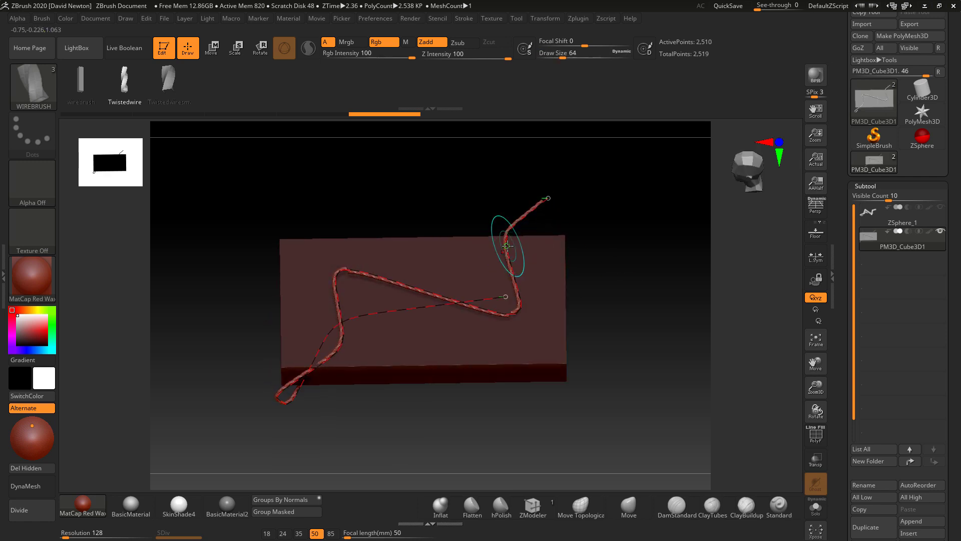
- Switch the WIREBRUSH mesh to the Twistedwiresm variant and apply it along the curve
{"action": "left_click_drag", "start_coordinate": [628, 365], "coordinate": [628, 350]}
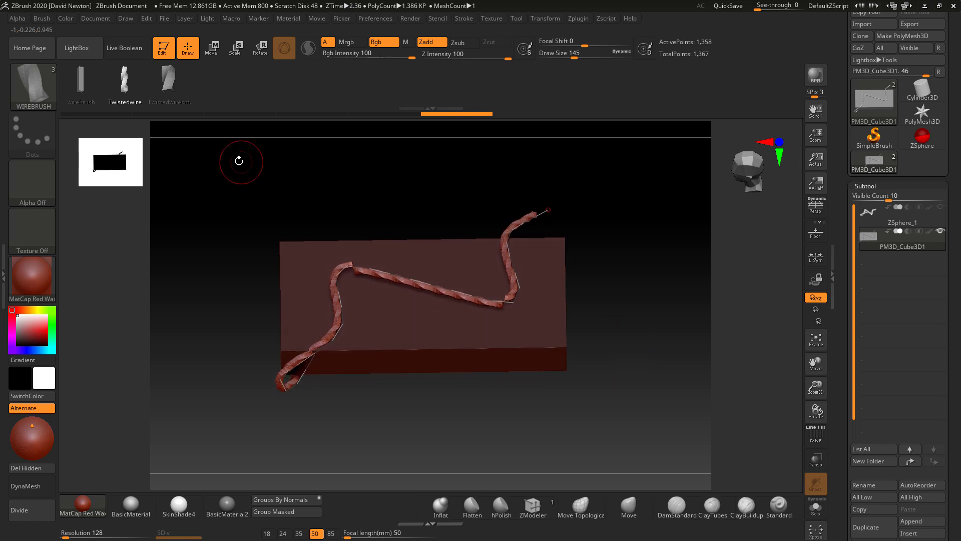
{"action": "left_click", "coordinate": [169, 81]}
{"action": "left_click", "coordinate": [378, 265]}
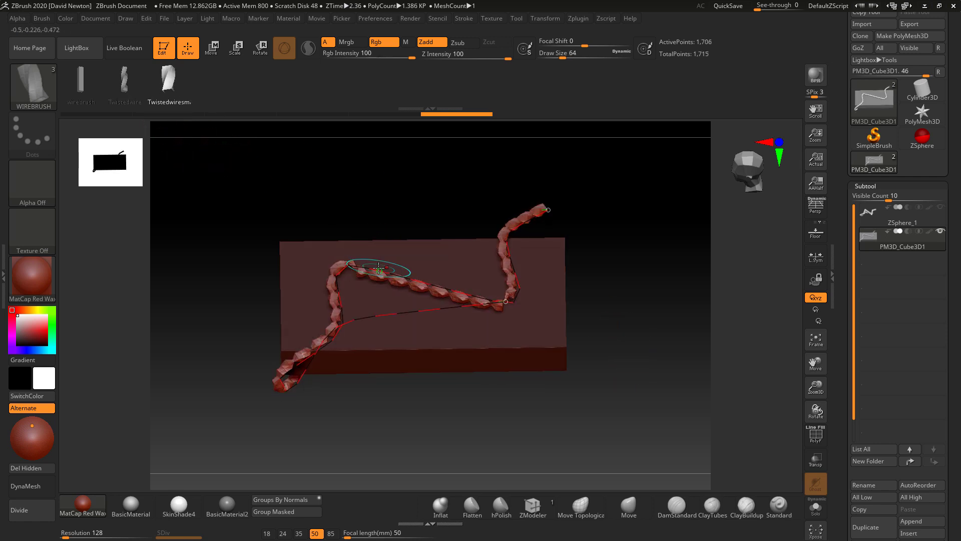
- Replace the mesh along the curve with the plain wirebrush variant and inspect it around the slab
{"action": "left_click_drag", "start_coordinate": [571, 388], "coordinate": [521, 392]}
{"action": "left_click", "coordinate": [81, 80]}
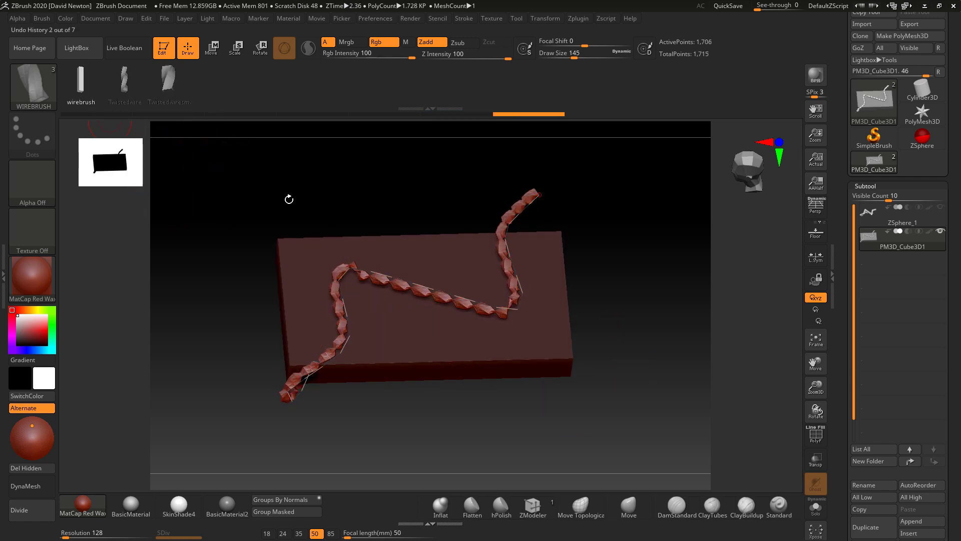
{"action": "left_click", "coordinate": [419, 294]}
{"action": "left_click_drag", "start_coordinate": [497, 416], "coordinate": [488, 440]}
{"action": "right_click_drag", "start_coordinate": [386, 316], "coordinate": [420, 388], "text": "ctrl"}
{"action": "left_click_drag", "start_coordinate": [466, 429], "coordinate": [467, 378]}
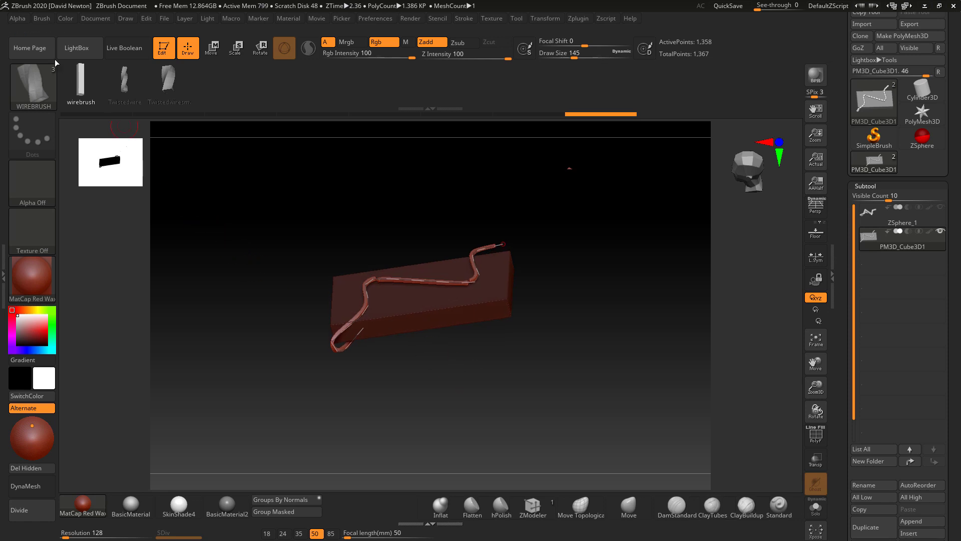
- Select the CurveMultiTube brush and apply its tube along the existing curve around the slab
{"action": "left_click", "coordinate": [33, 81]}
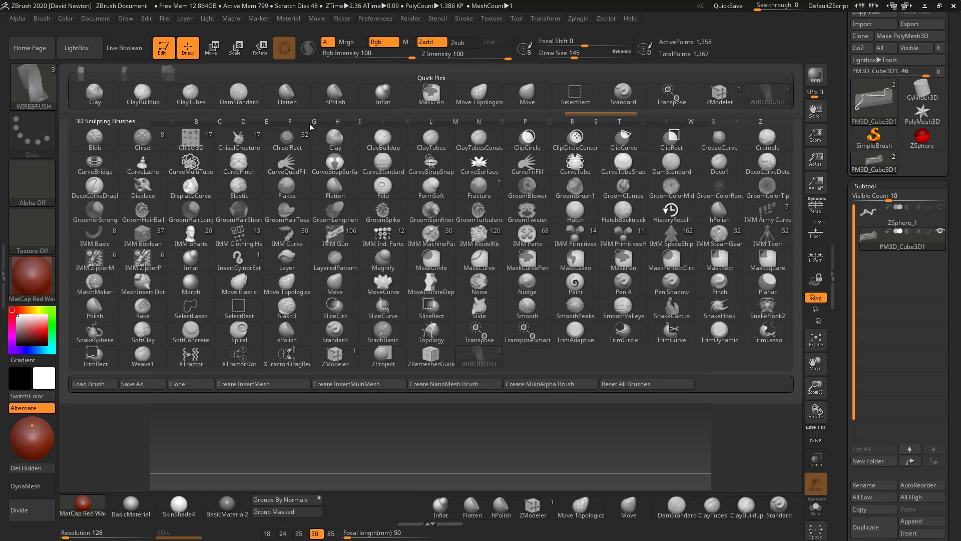
{"action": "left_click", "coordinate": [221, 122]}
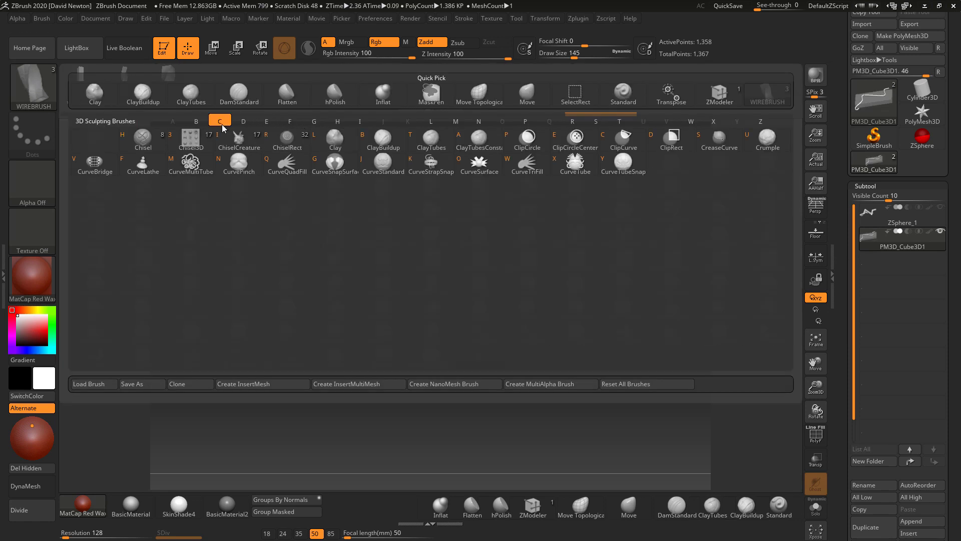
{"action": "left_click", "coordinate": [190, 164]}
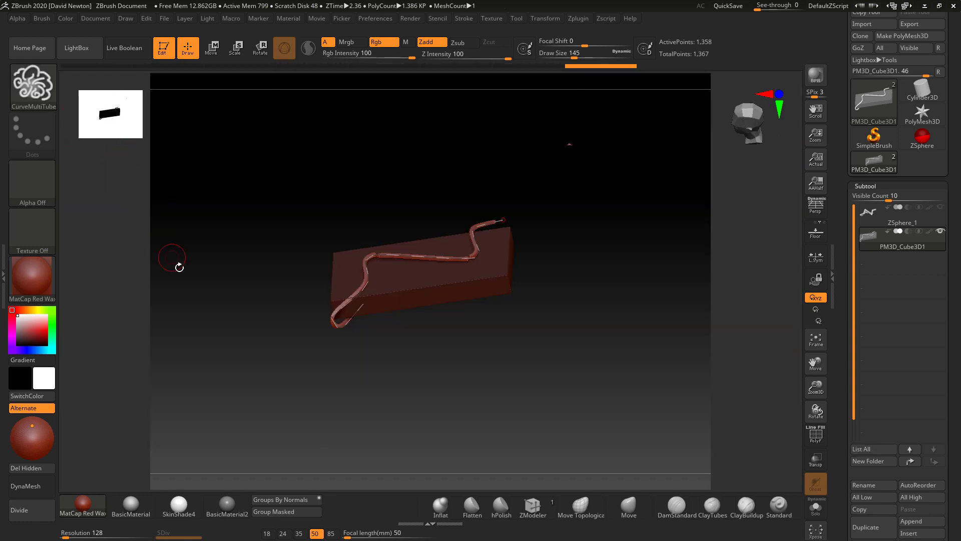
{"action": "left_click", "coordinate": [387, 253]}
{"action": "right_click_drag", "start_coordinate": [433, 351], "coordinate": [486, 388], "text": "ctrl"}
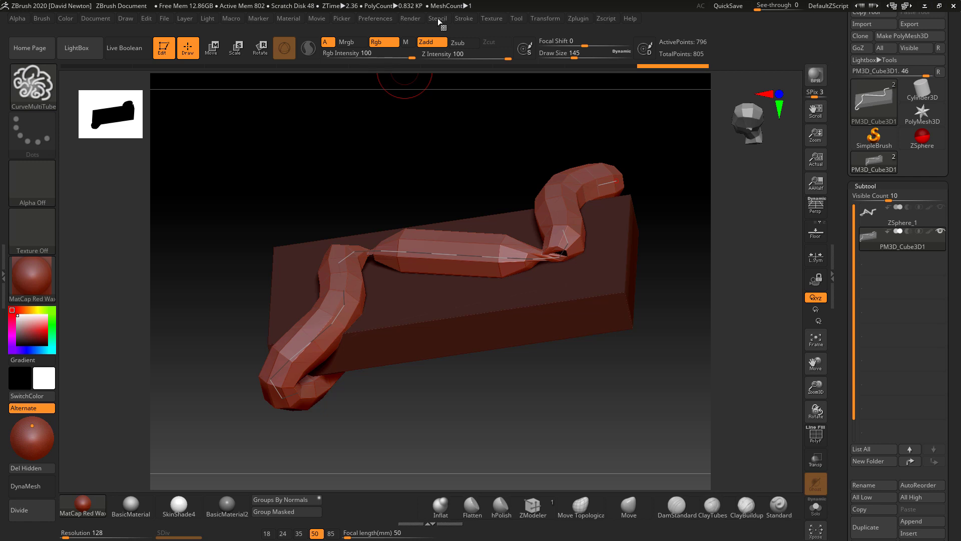
- Turn off Intensity in the stroke's Curve Modifiers for the CurveMultiTube brush
{"action": "left_click", "coordinate": [461, 19]}
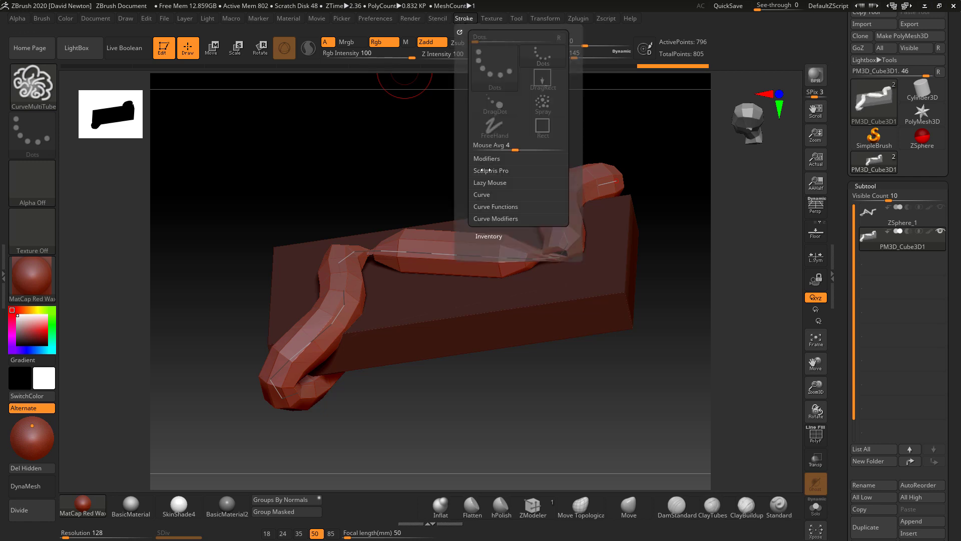
{"action": "left_click", "coordinate": [483, 195]}
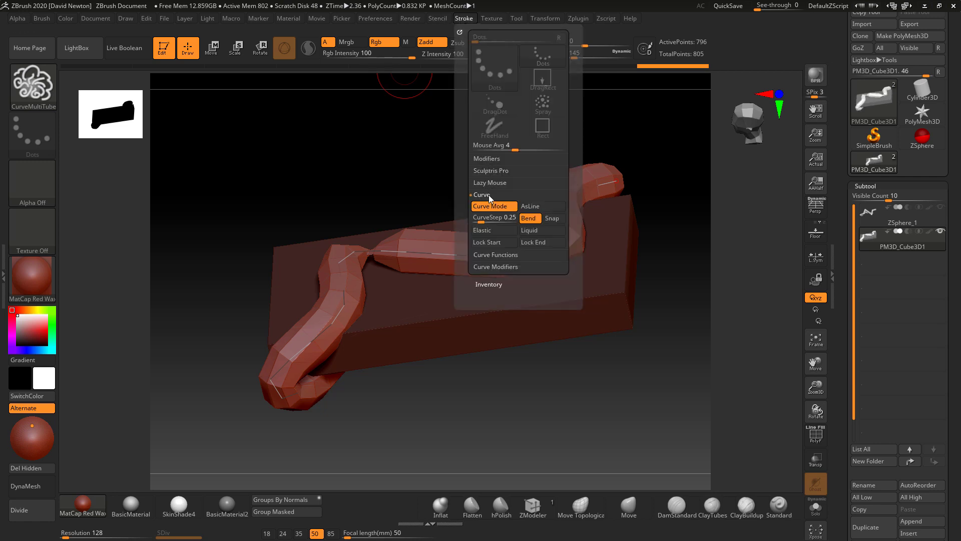
{"action": "left_click", "coordinate": [490, 256]}
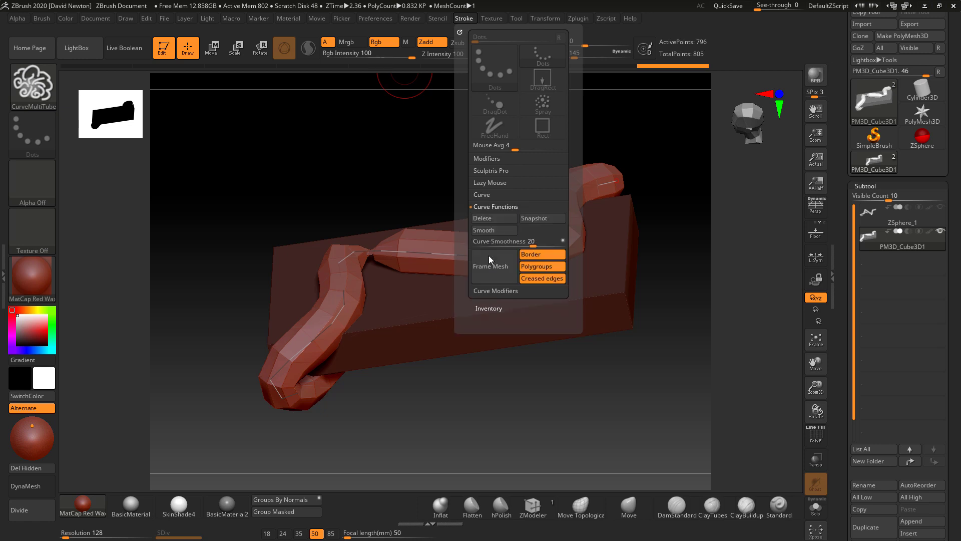
{"action": "left_click", "coordinate": [490, 291]}
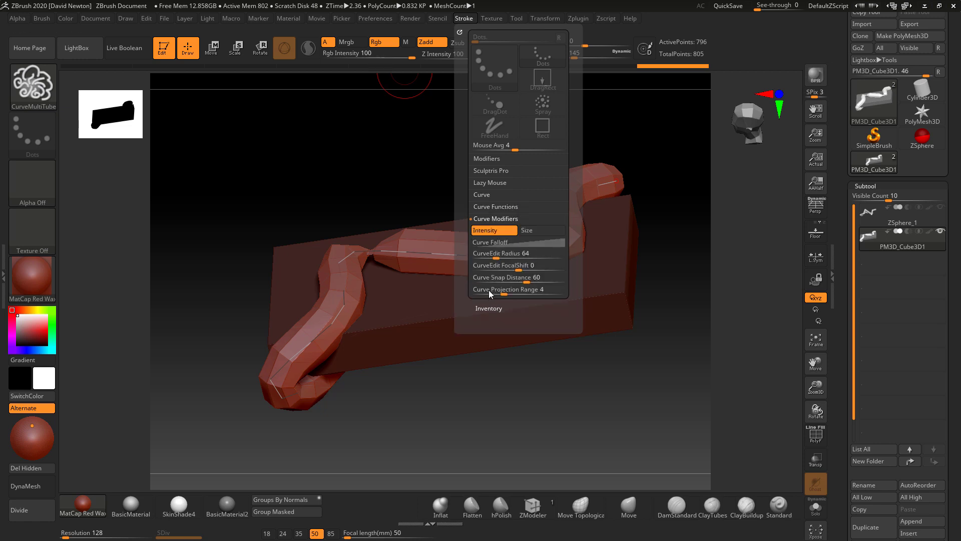
{"action": "left_click", "coordinate": [495, 231]}
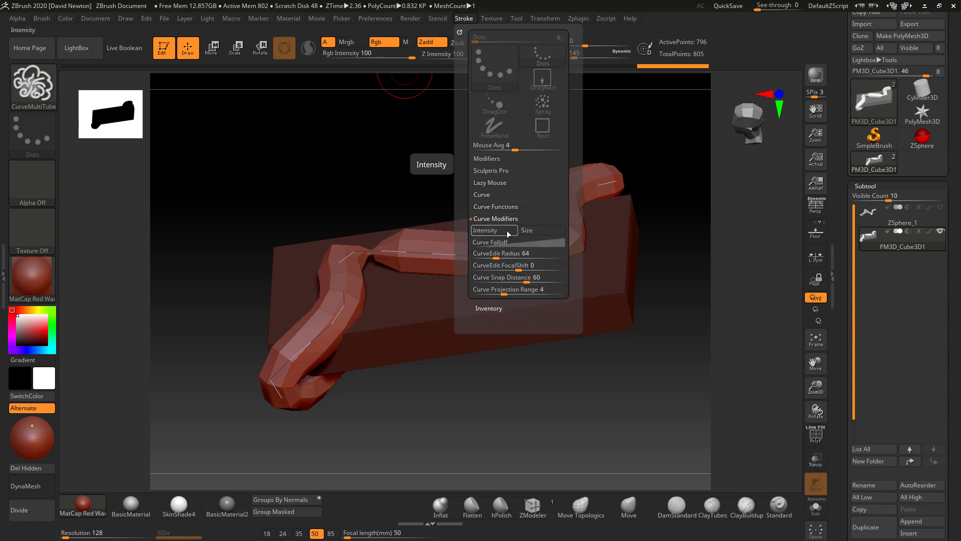
- Try to reshape the tube by moving its curve across the slab, and undo the edits
{"action": "mouse_move", "coordinate": [503, 364]}
{"action": "left_mouse_down"}
{"action": "mouse_move", "coordinate": [515, 384]}
{"action": "mouse_move", "coordinate": [509, 397]}
{"action": "mouse_move", "coordinate": [527, 390]}
{"action": "left_mouse_up"}
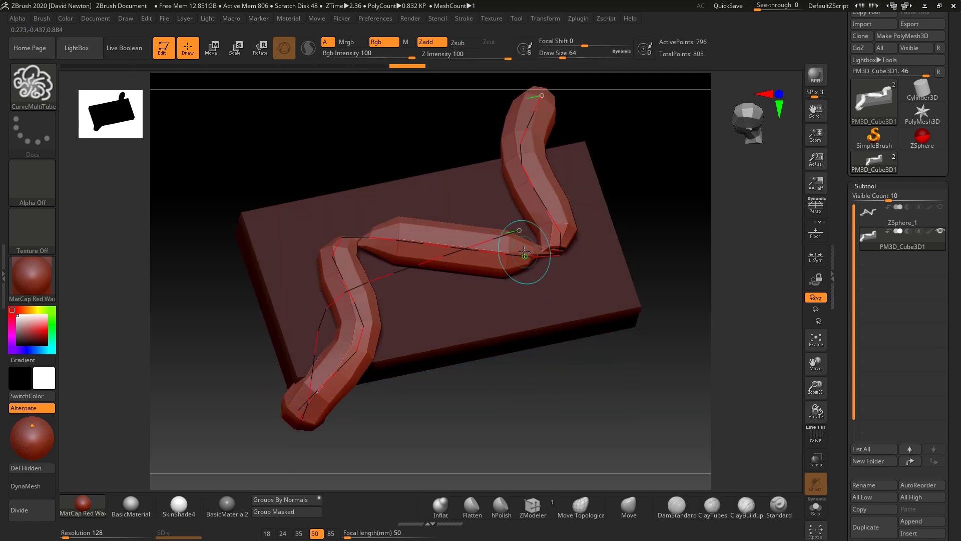
{"action": "mouse_move", "coordinate": [523, 255]}
{"action": "left_mouse_down"}
{"action": "mouse_move", "coordinate": [525, 272]}
{"action": "mouse_move", "coordinate": [527, 264]}
{"action": "left_mouse_up"}
{"action": "mouse_move", "coordinate": [539, 349]}
{"action": "left_mouse_down"}
{"action": "mouse_move", "coordinate": [528, 351]}
{"action": "mouse_move", "coordinate": [522, 333]}
{"action": "left_mouse_up"}
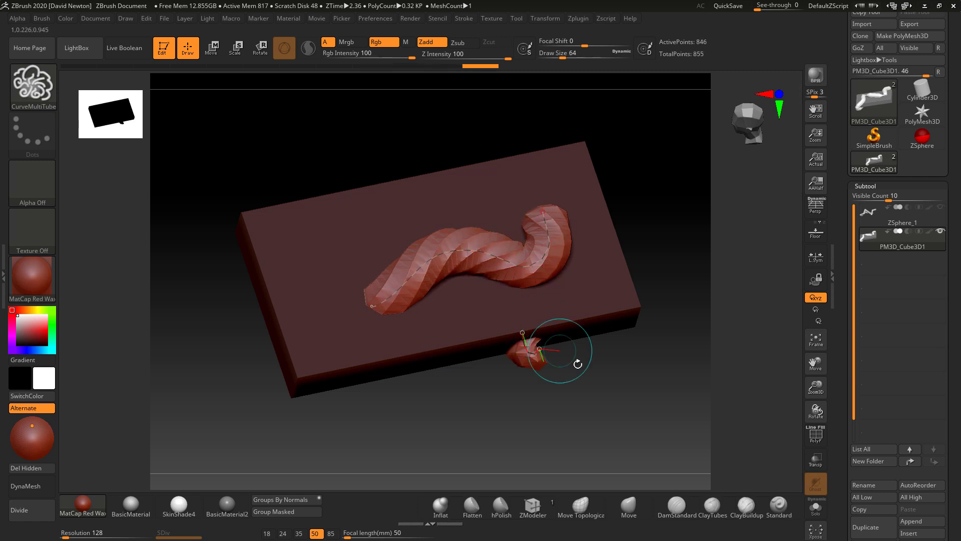
{"action": "key", "text": "ctrl+z"}
{"action": "key", "text": "ctrl+z"}
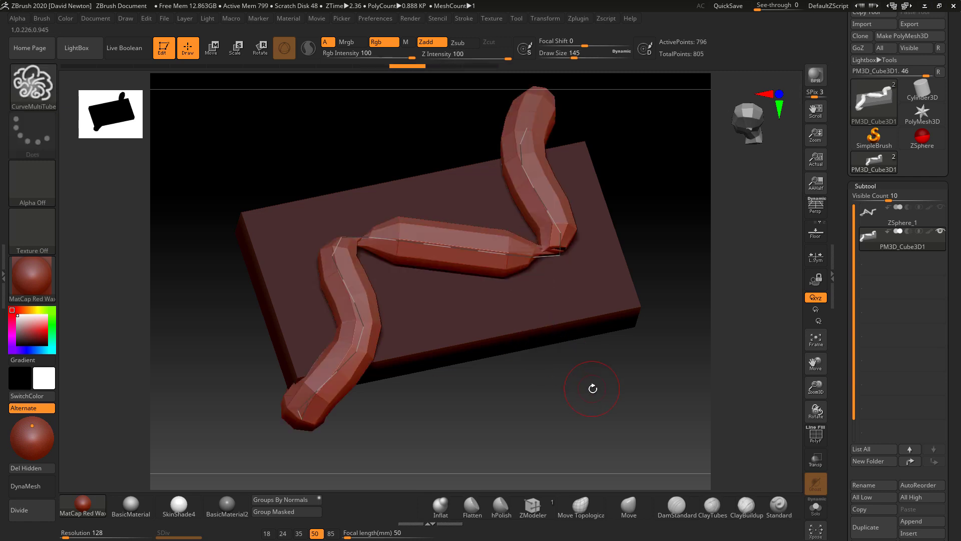
{"action": "left_click_drag", "start_coordinate": [591, 400], "coordinate": [577, 417]}
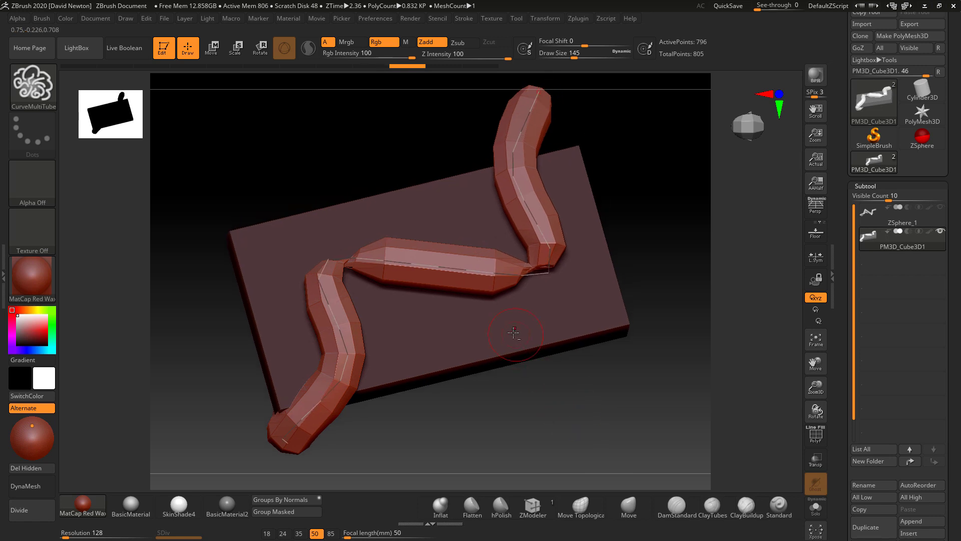
{"action": "key", "text": "ctrl+z"}
{"action": "left_click_drag", "start_coordinate": [284, 160], "coordinate": [272, 81]}
{"action": "left_click_drag", "start_coordinate": [636, 403], "coordinate": [207, 205], "text": "alt"}
{"action": "left_click", "coordinate": [34, 81]}
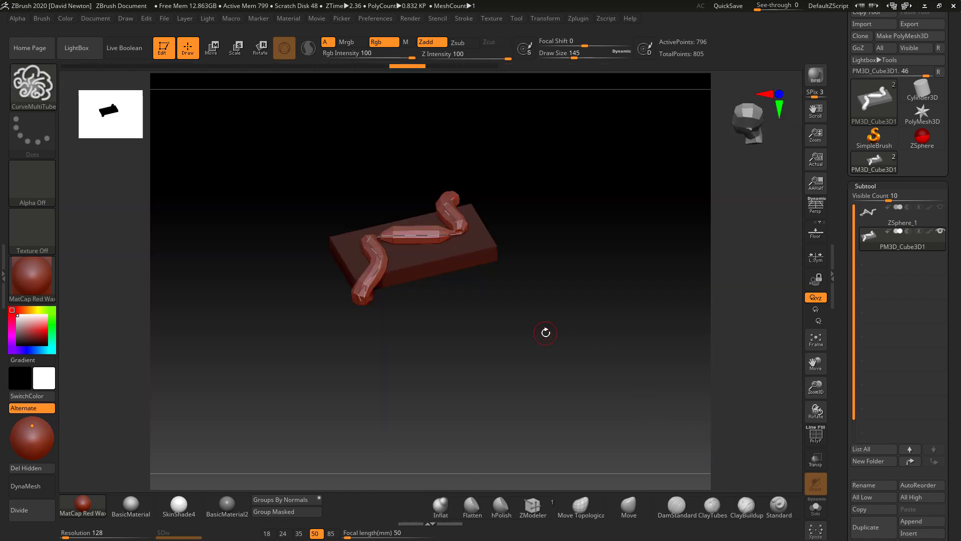
{"action": "left_click_drag", "start_coordinate": [546, 332], "coordinate": [623, 432], "text": "alt"}
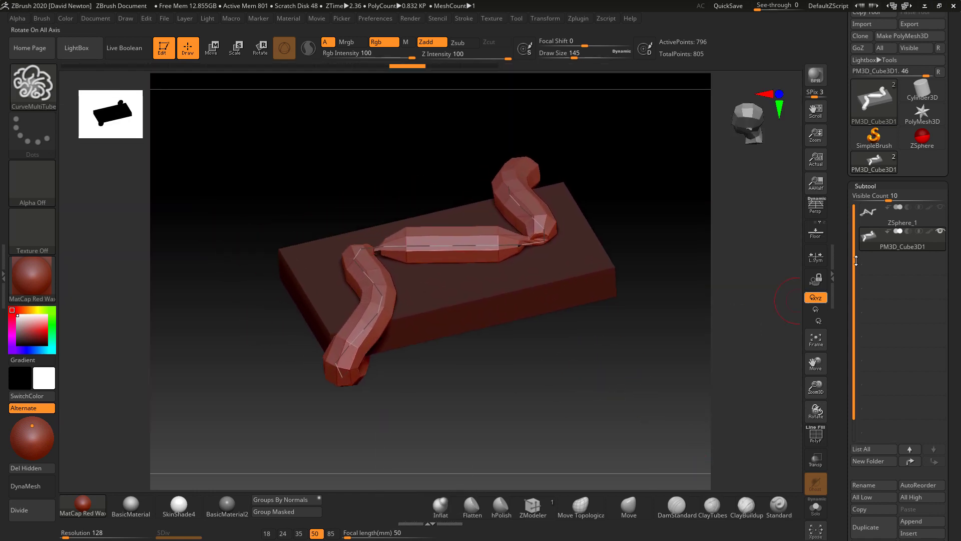
- Make ZSphere_1 the active subtool and hide PM3D_Cube3D1 to show the ZSphere chain alone
{"action": "left_click", "coordinate": [869, 212]}
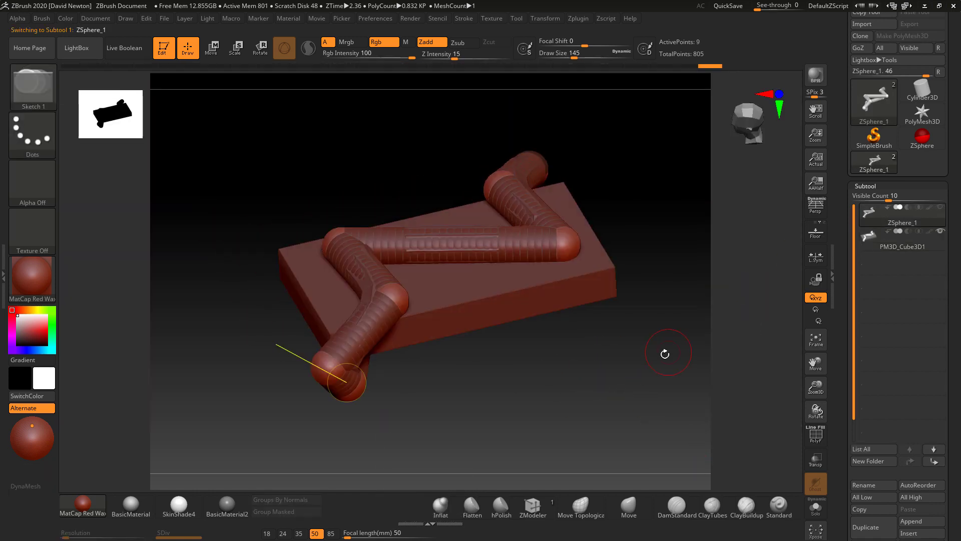
{"action": "left_click", "coordinate": [941, 234]}
{"action": "left_click_drag", "start_coordinate": [494, 343], "coordinate": [508, 257]}
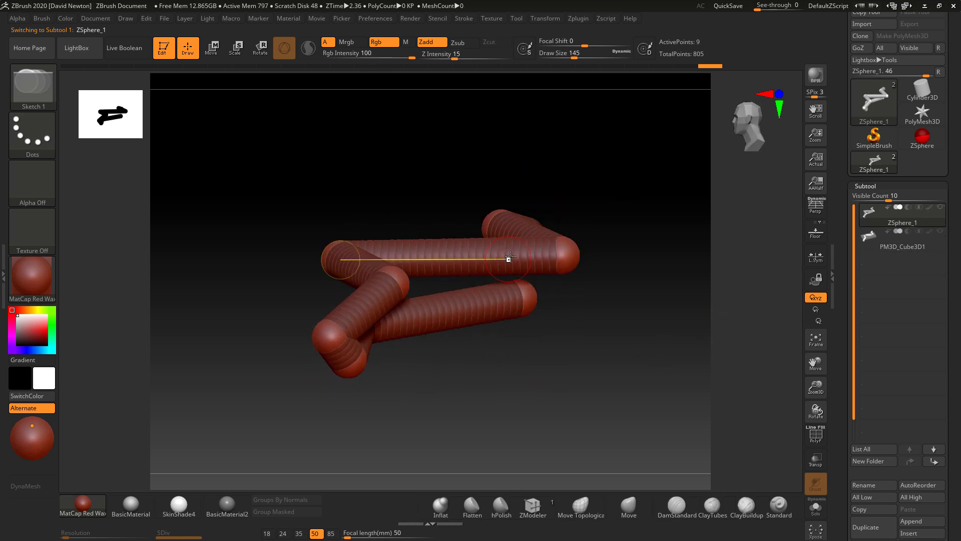
{"action": "left_click_drag", "start_coordinate": [596, 404], "coordinate": [547, 381]}
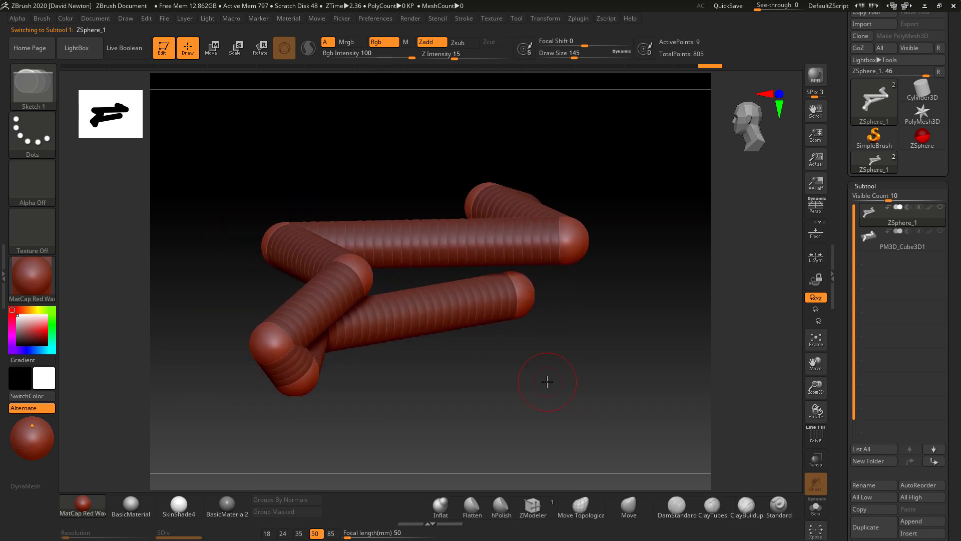